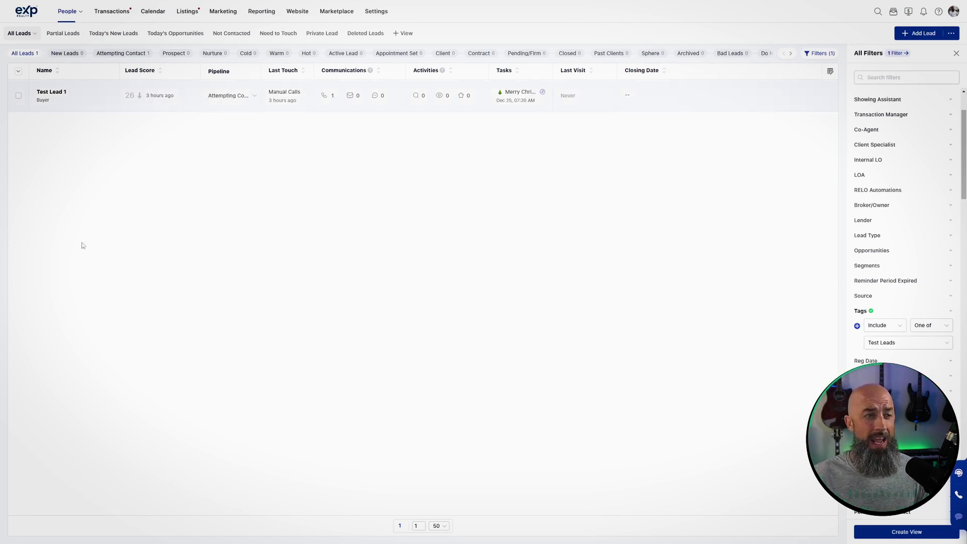
Step: Close the All Filters panel on the lead list
{"action": "mouse_move", "coordinate": [76, 11]}
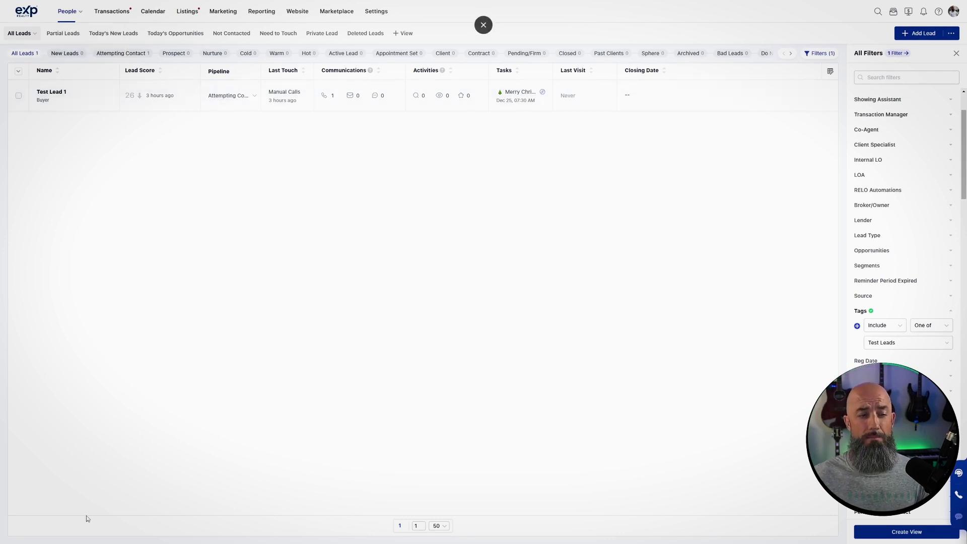
{"action": "mouse_move", "coordinate": [51, 79]}
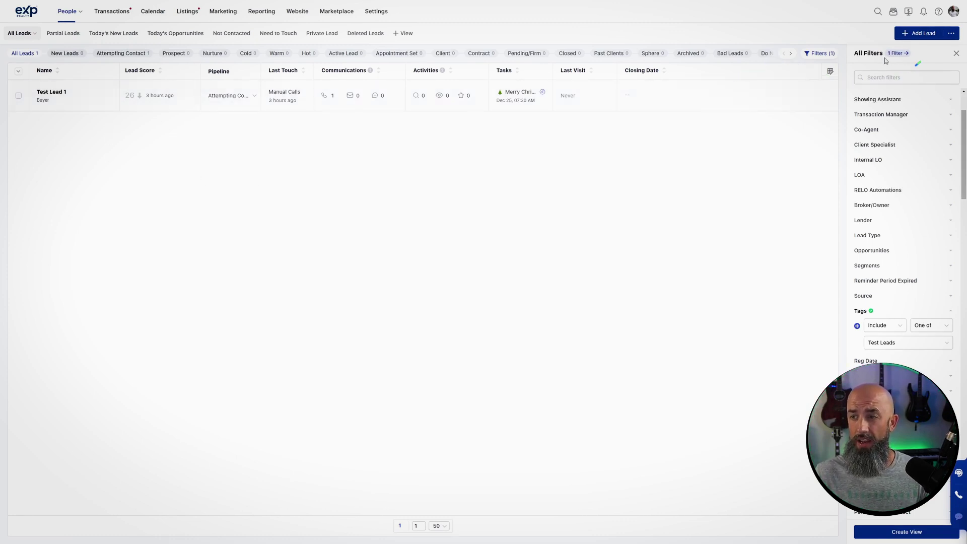
{"action": "left_click", "coordinate": [956, 53]}
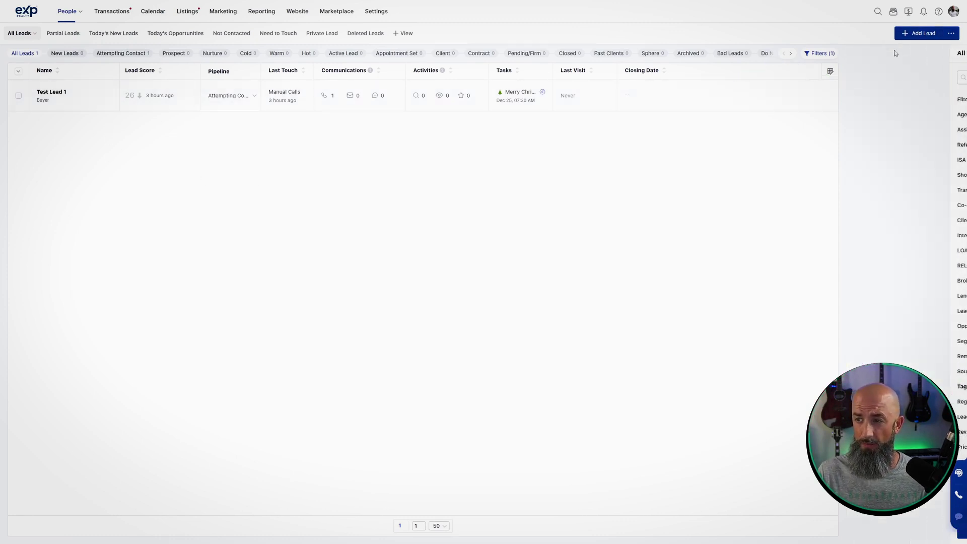
Step: Reopen the lead filters, browse the remaining lead status categories, then close the panel
{"action": "left_click", "coordinate": [930, 55]}
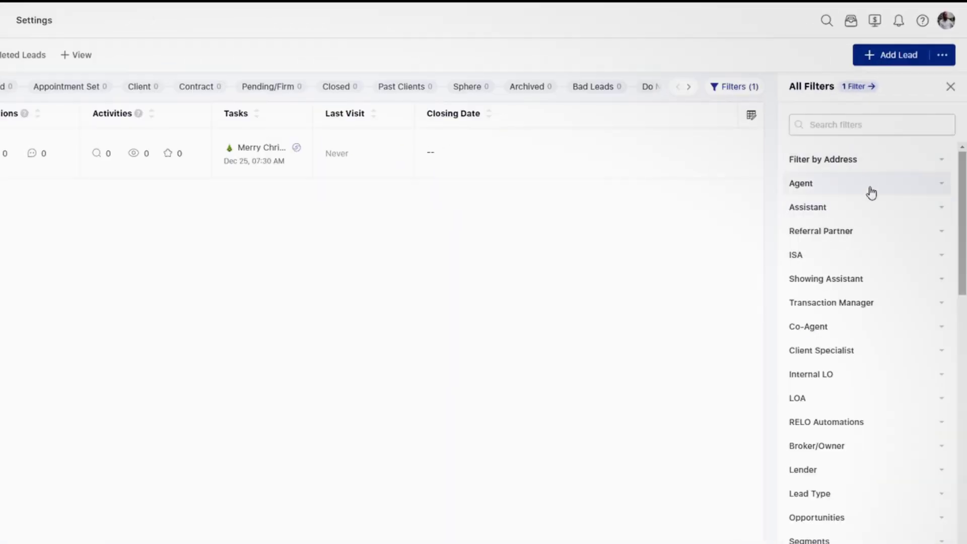
{"action": "scroll", "coordinate": [871, 192], "scroll_direction": "down", "scroll_amount": 12}
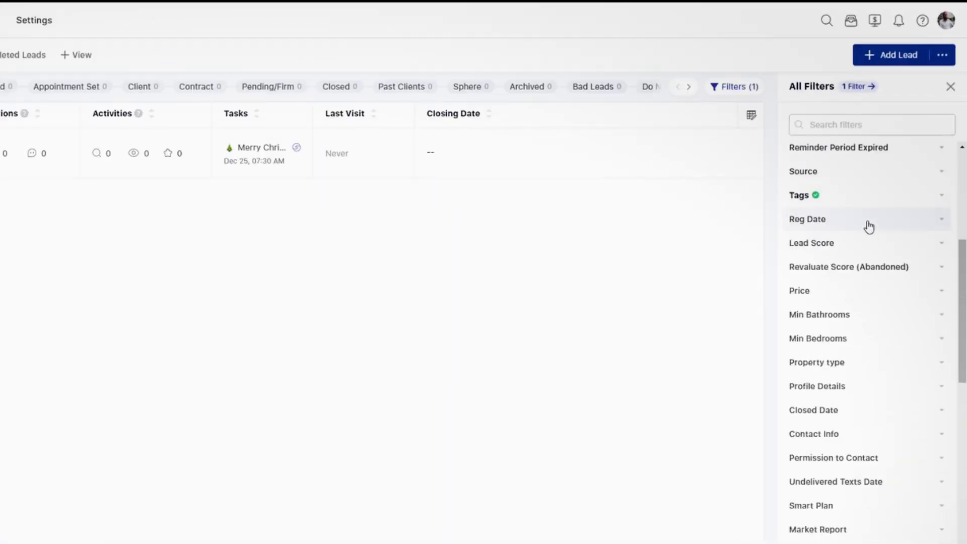
{"action": "scroll", "coordinate": [820, 403], "scroll_direction": "down", "scroll_amount": 3}
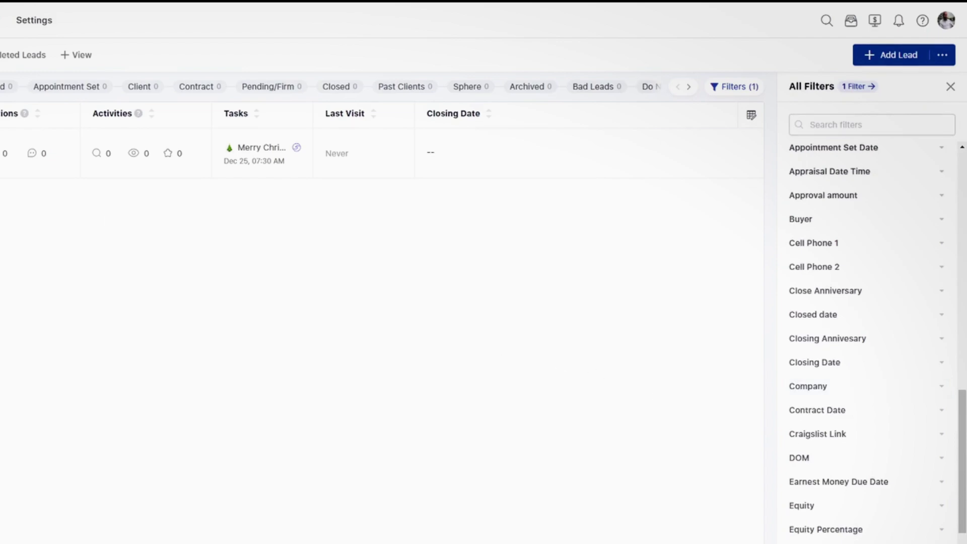
{"action": "left_click", "coordinate": [689, 87]}
{"action": "left_click", "coordinate": [689, 87]}
{"action": "left_click", "coordinate": [688, 87]}
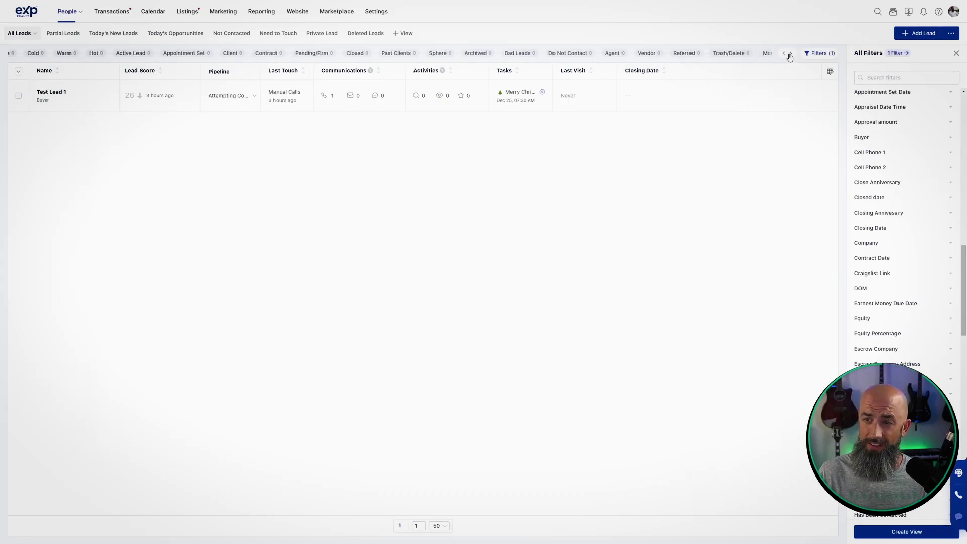
{"action": "left_click", "coordinate": [790, 55]}
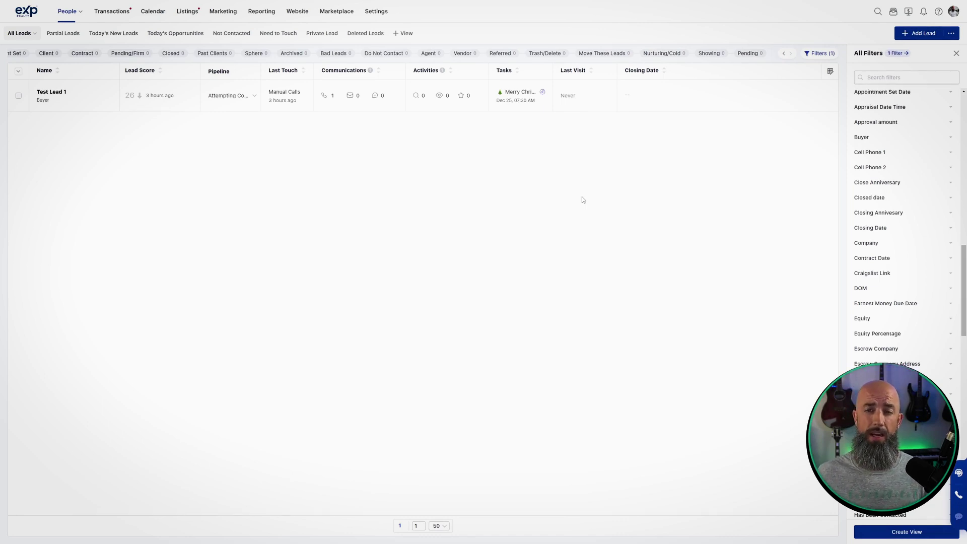
{"action": "left_click", "coordinate": [956, 54]}
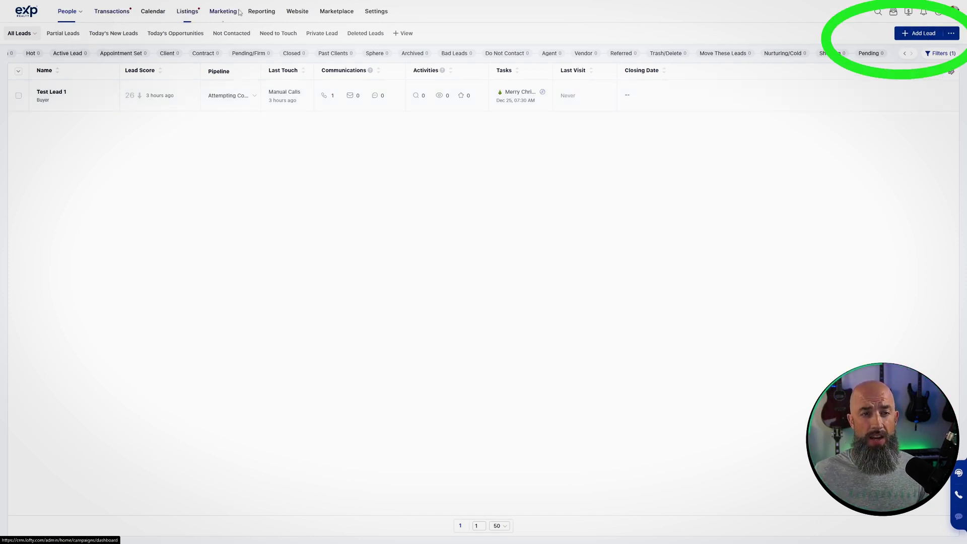
Step: Visit the home dashboard and People > Segments, then return to the People lead list
{"action": "left_click", "coordinate": [27, 12]}
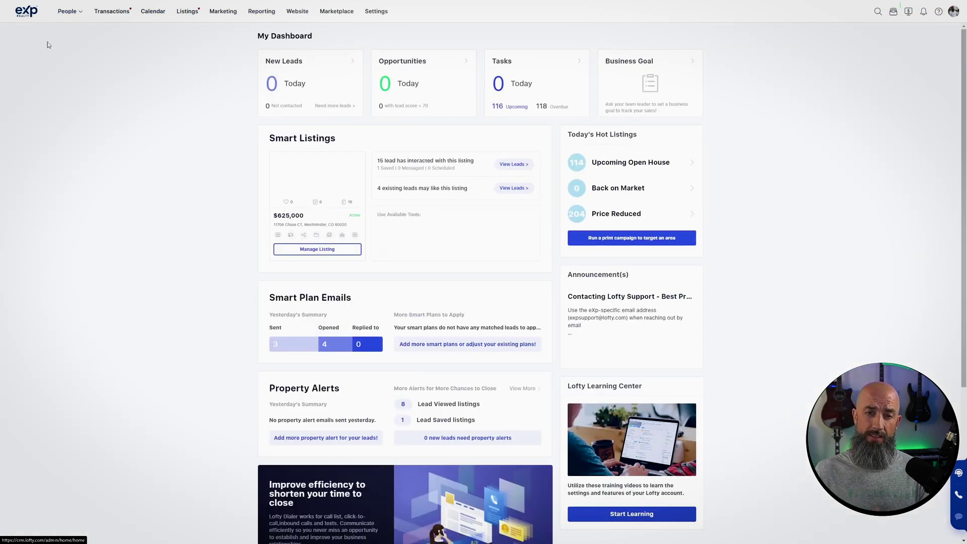
{"action": "left_click", "coordinate": [69, 16]}
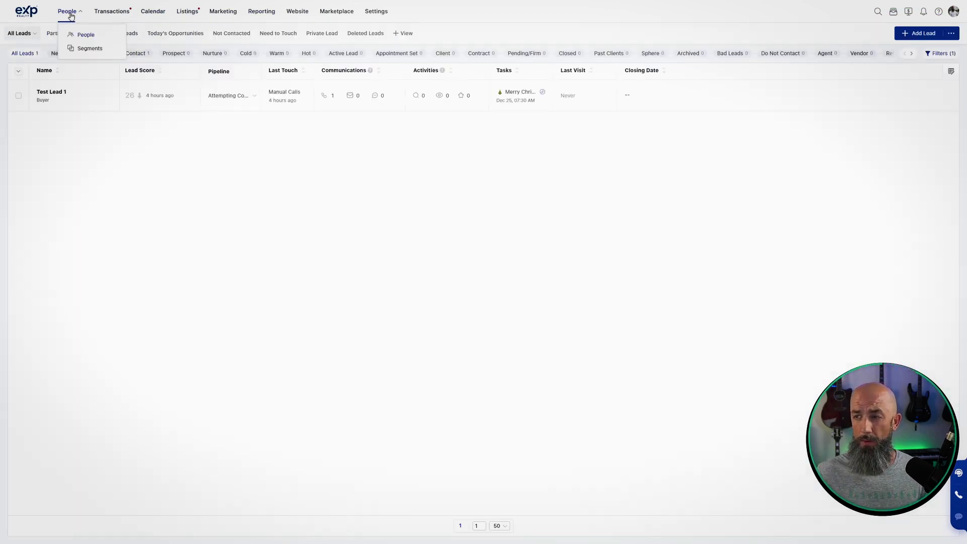
{"action": "left_click", "coordinate": [81, 49]}
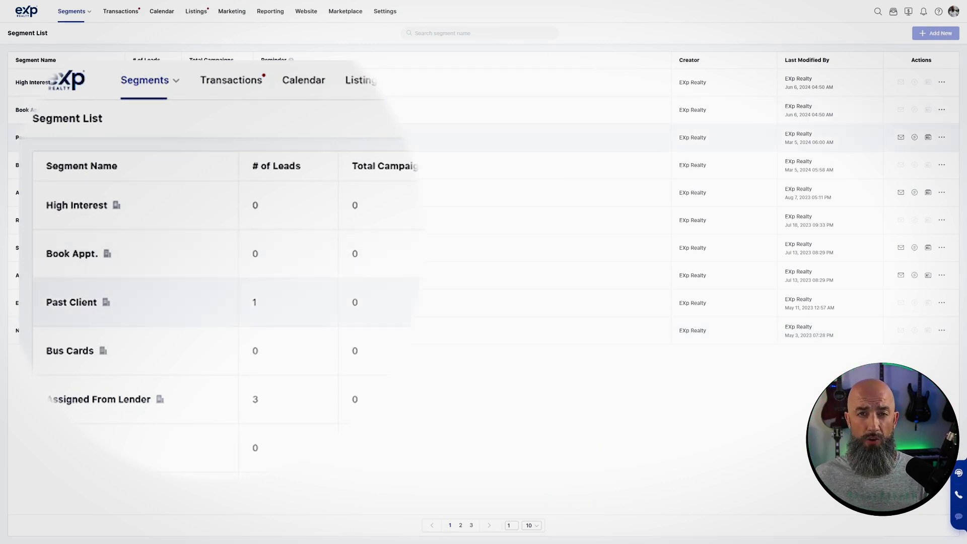
{"action": "mouse_move", "coordinate": [75, 12]}
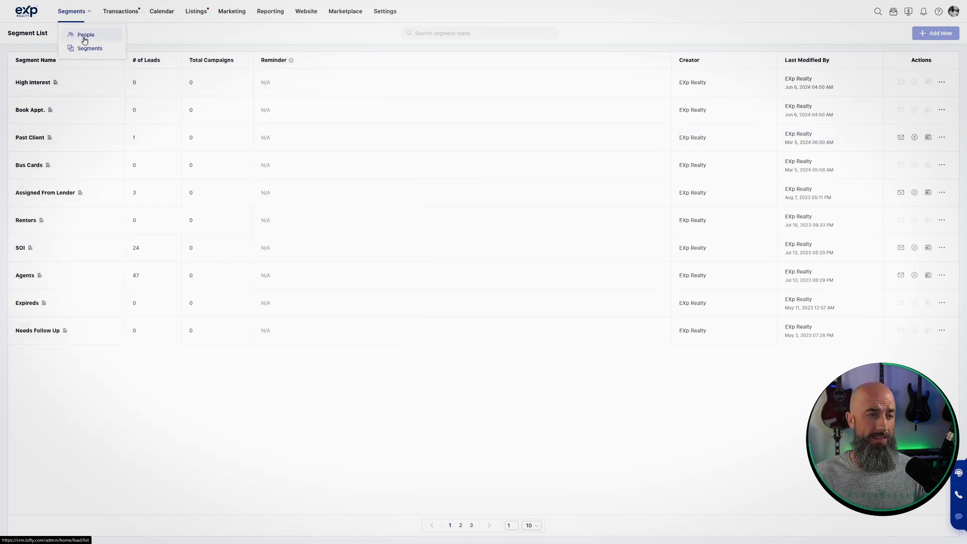
{"action": "left_click", "coordinate": [84, 40]}
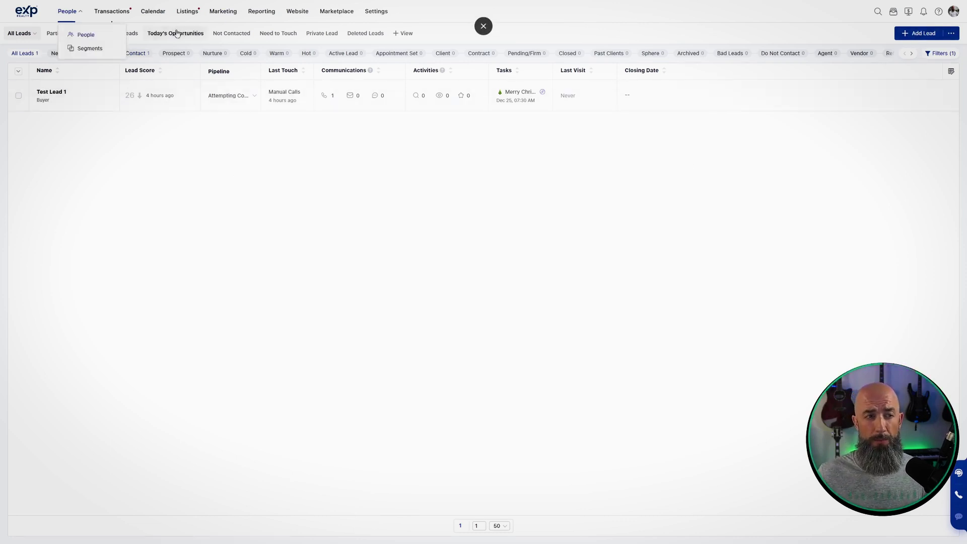
Step: Add a new lead marked Private, with lead type Buyer and Seller
{"action": "left_click", "coordinate": [921, 33]}
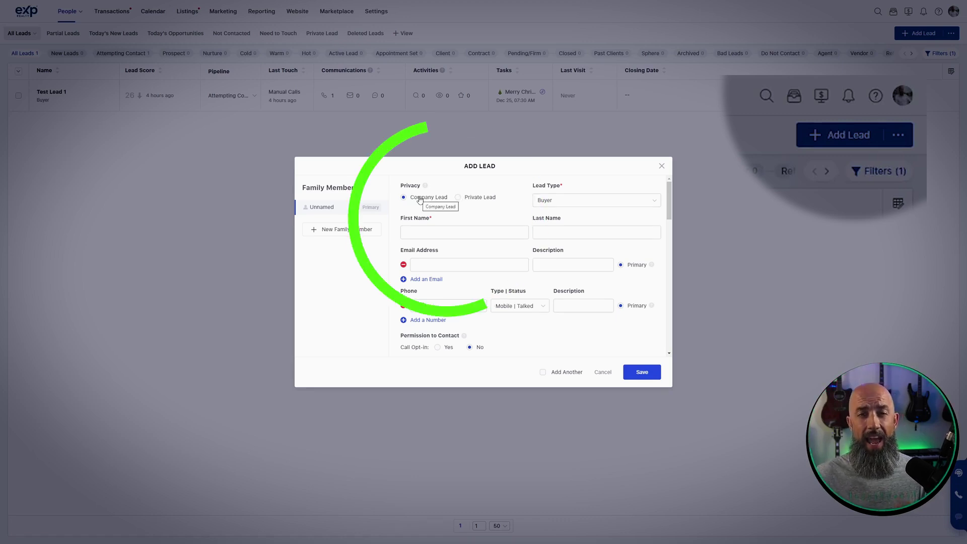
{"action": "left_click", "coordinate": [459, 199]}
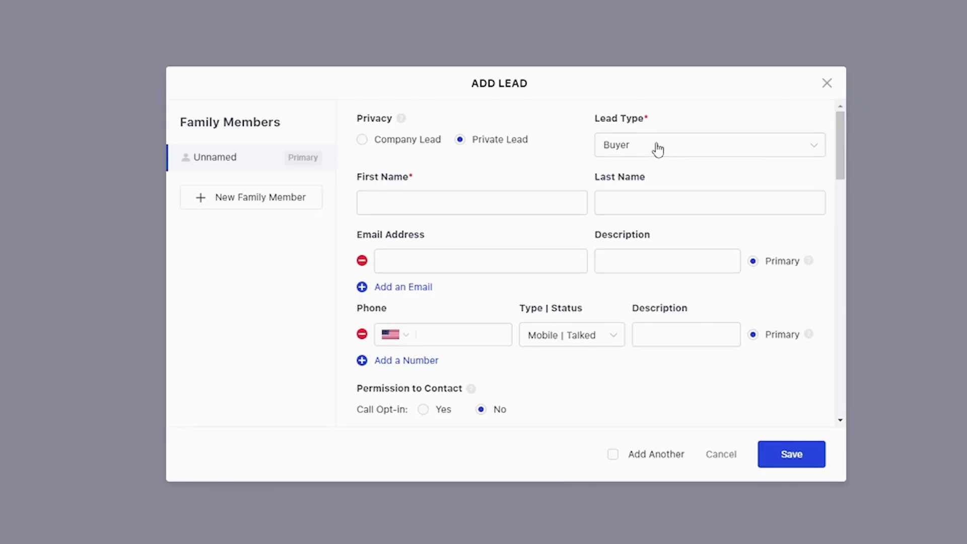
{"action": "left_click", "coordinate": [657, 148]}
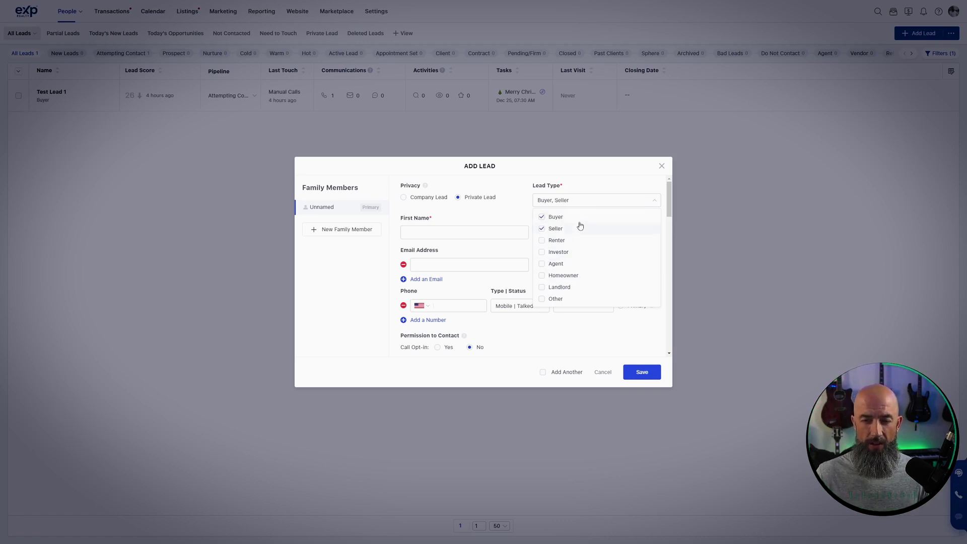
{"action": "left_click", "coordinate": [573, 187]}
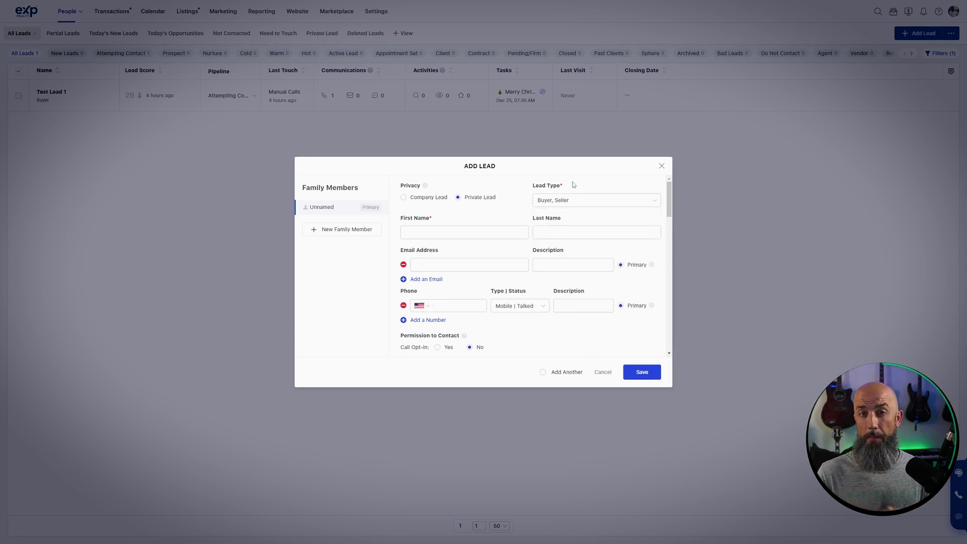
{"action": "left_click", "coordinate": [587, 204]}
{"action": "left_click", "coordinate": [543, 231]}
{"action": "left_click", "coordinate": [503, 214]}
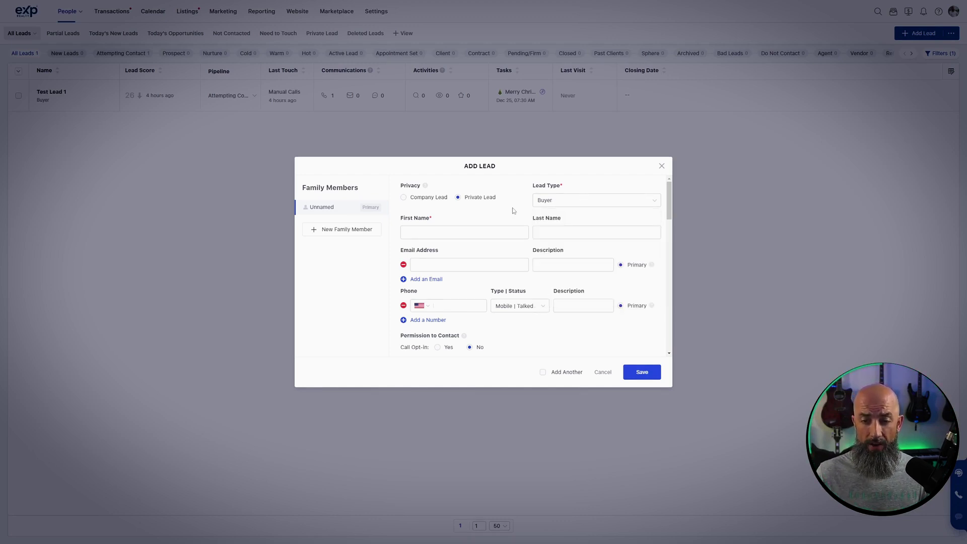
{"action": "left_click", "coordinate": [590, 201]}
{"action": "left_click", "coordinate": [543, 229]}
{"action": "left_click", "coordinate": [524, 213]}
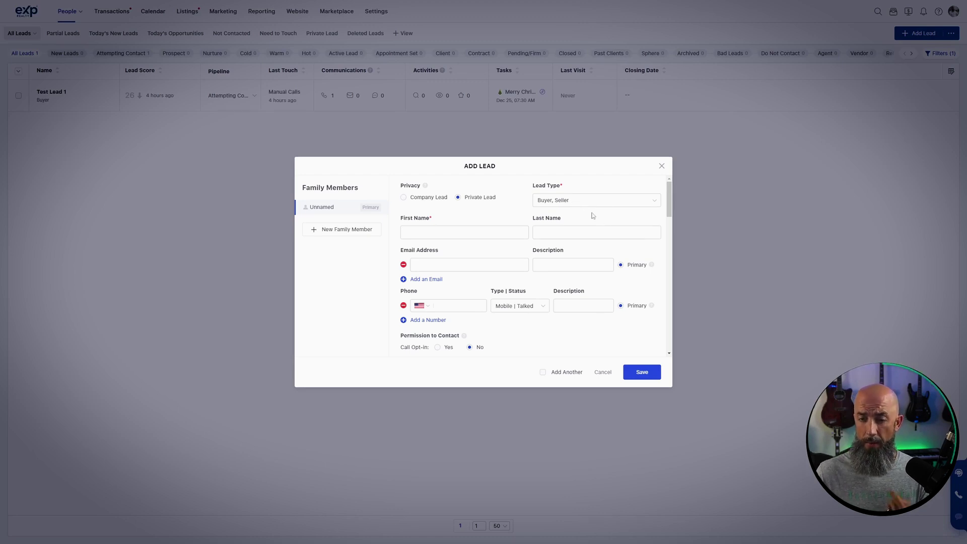
Step: Enter first name test and last name TEST, and fill in the lead's e-mail address
{"action": "left_click", "coordinate": [428, 232]}
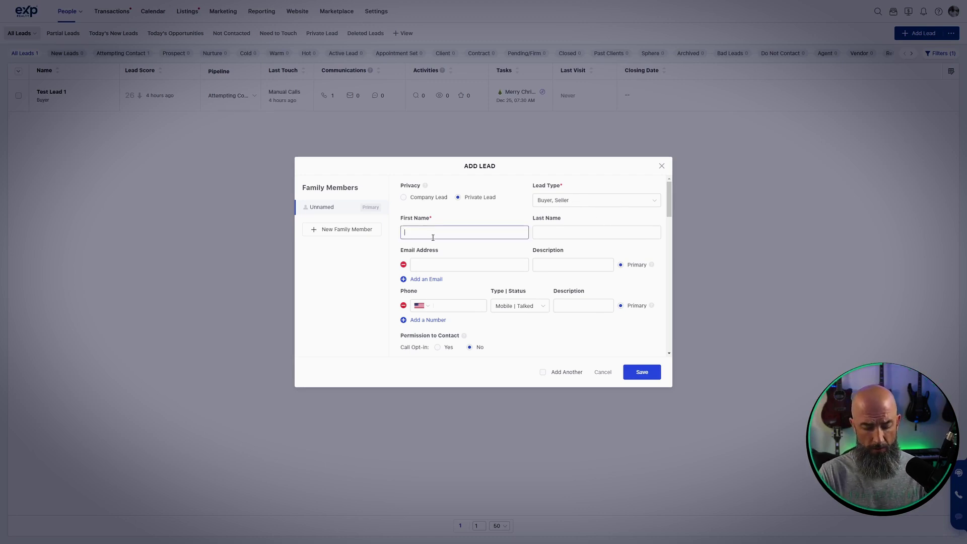
{"action": "key", "text": "Tab"}
{"action": "type", "text": "TEST"}
{"action": "left_click", "coordinate": [466, 264]}
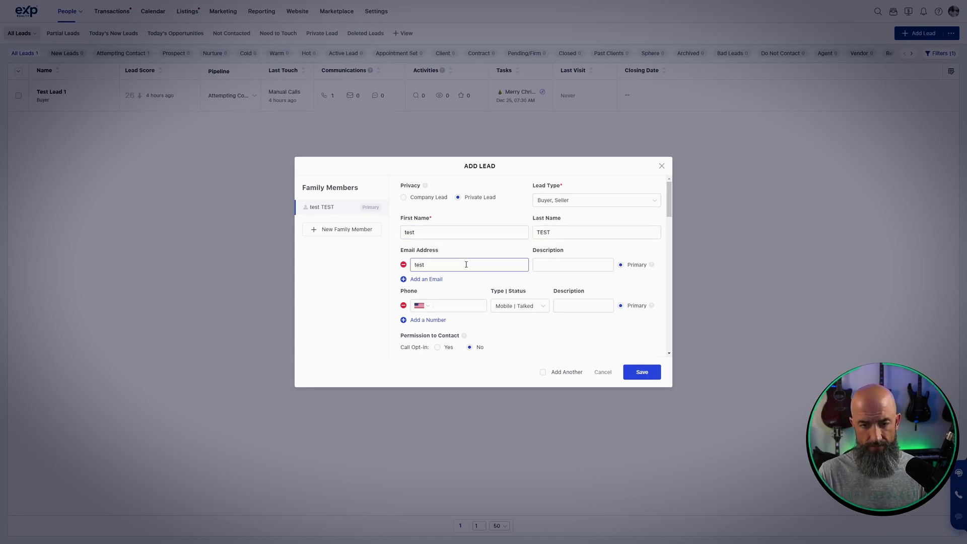
{"action": "type", "text": "test@gmail.com"}
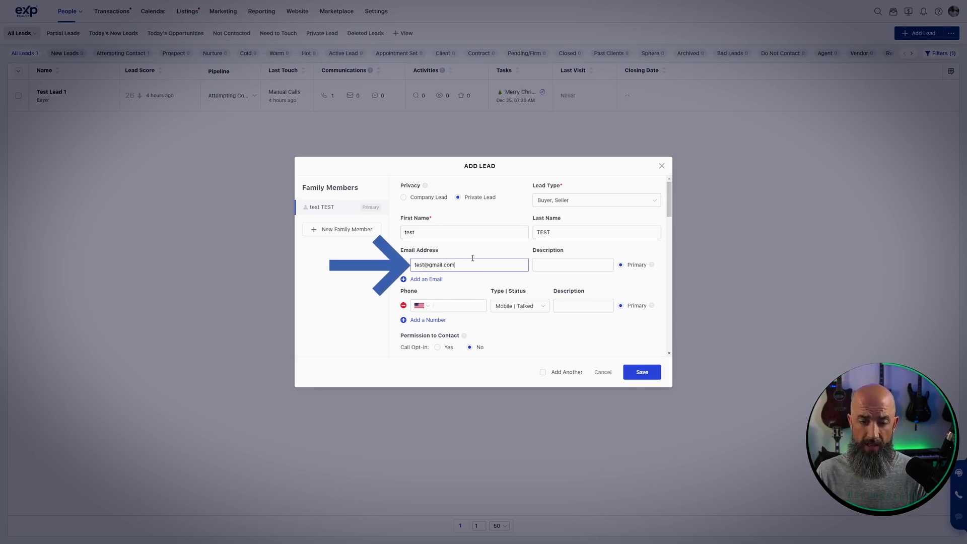
Step: Add an empty New Family Member entry, then go back to the primary test TEST contact
{"action": "left_click", "coordinate": [352, 231]}
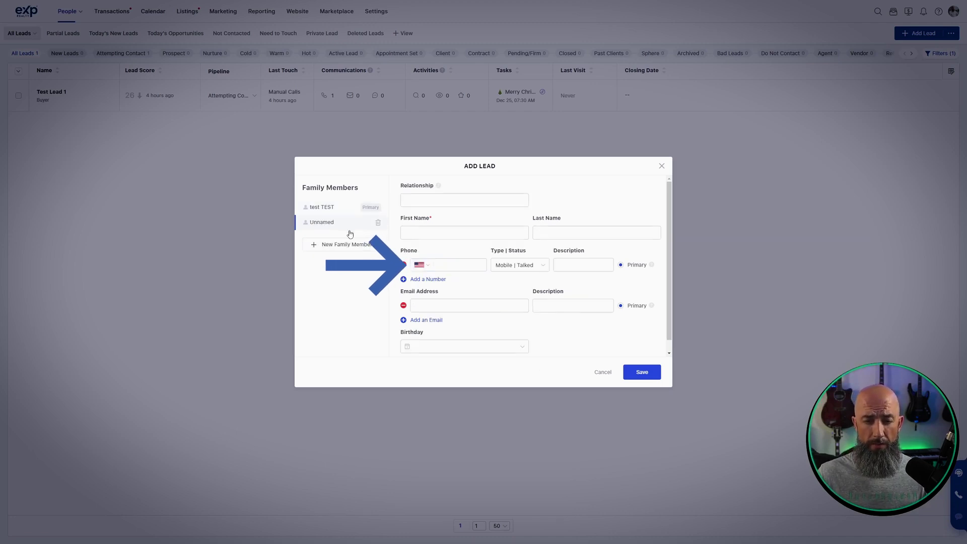
{"action": "left_click", "coordinate": [432, 232]}
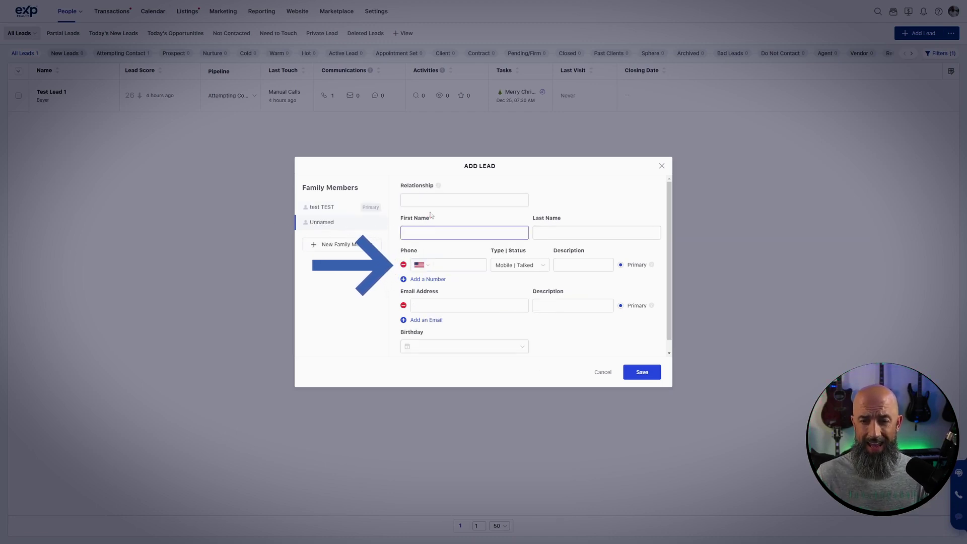
{"action": "left_click", "coordinate": [319, 208]}
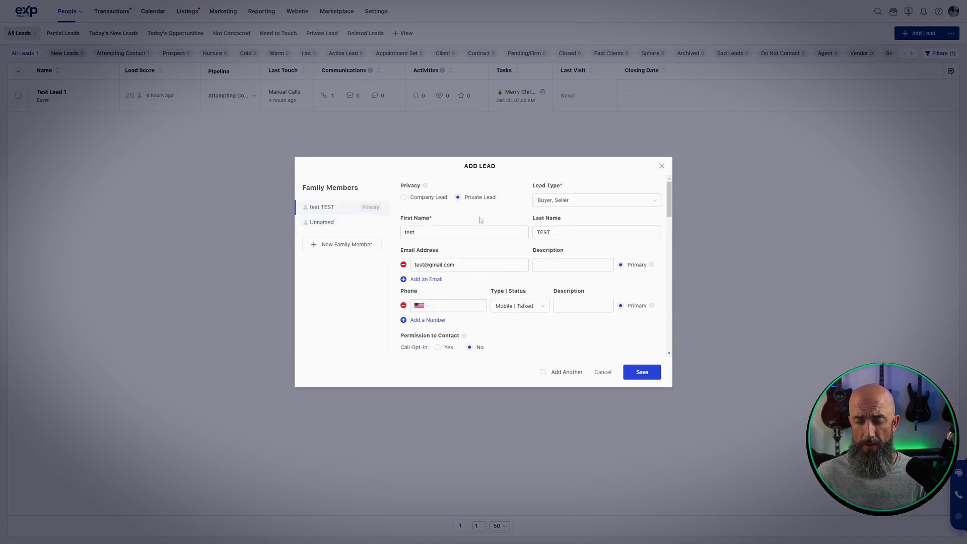
Step: Look over the phone type and status choices, leaving them unchanged
{"action": "scroll", "coordinate": [562, 263], "scroll_direction": "down", "scroll_amount": 3}
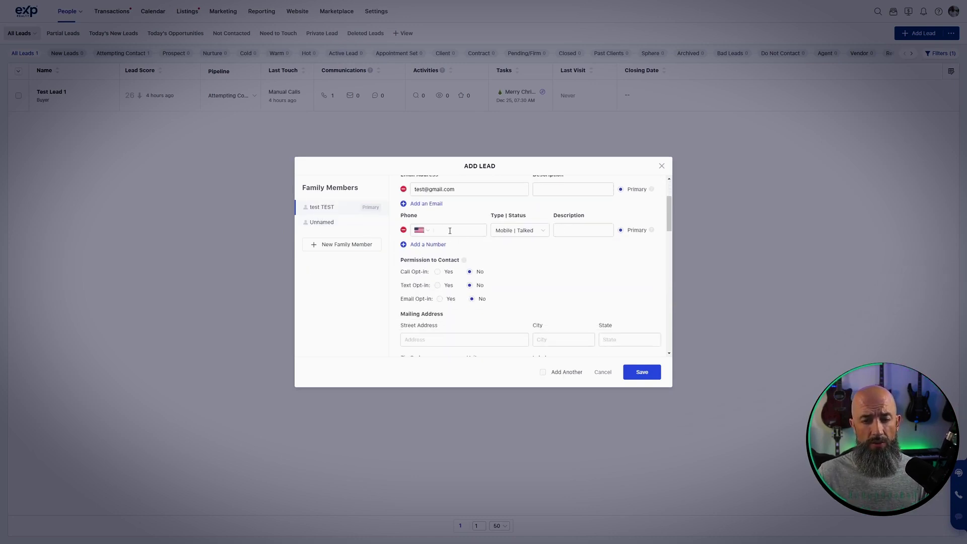
{"action": "left_click", "coordinate": [523, 232]}
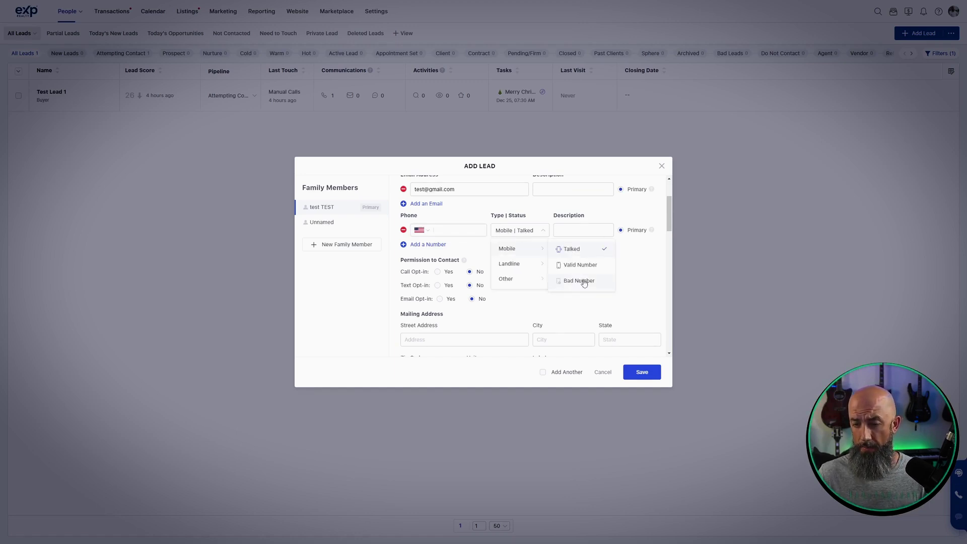
{"action": "left_click", "coordinate": [625, 268]}
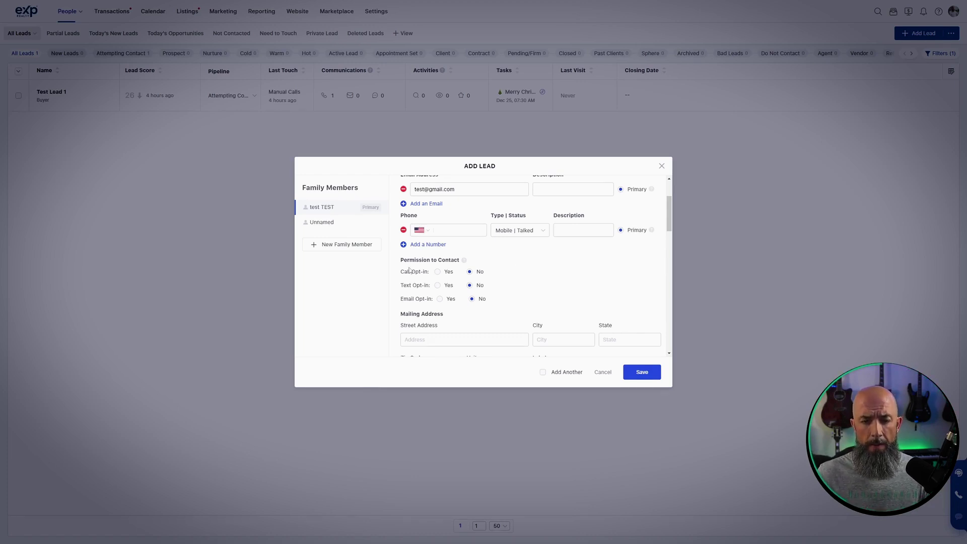
Step: Set Call, Text and Email opt-in to Yes under Permission to Contact
{"action": "mouse_move", "coordinate": [465, 261]}
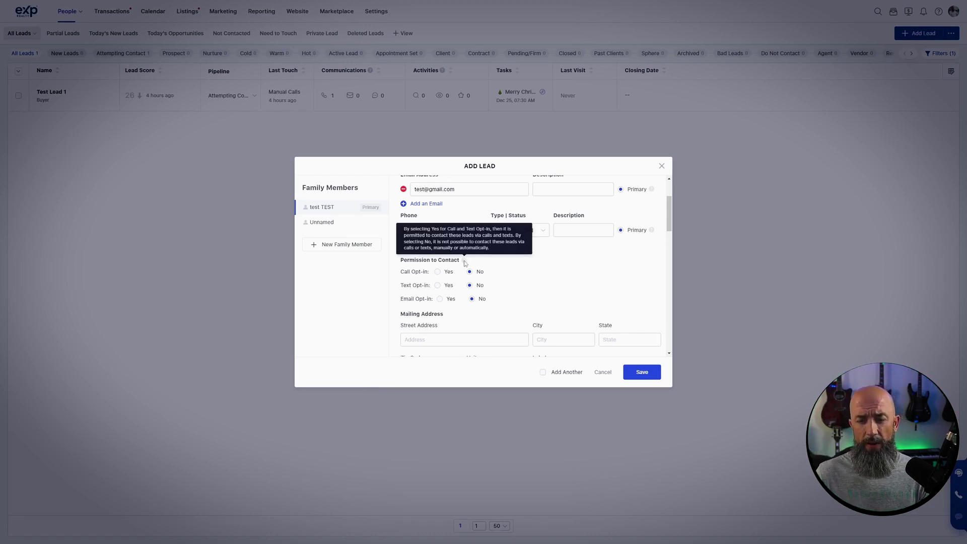
{"action": "scroll", "coordinate": [467, 262], "scroll_direction": "down", "scroll_amount": 1}
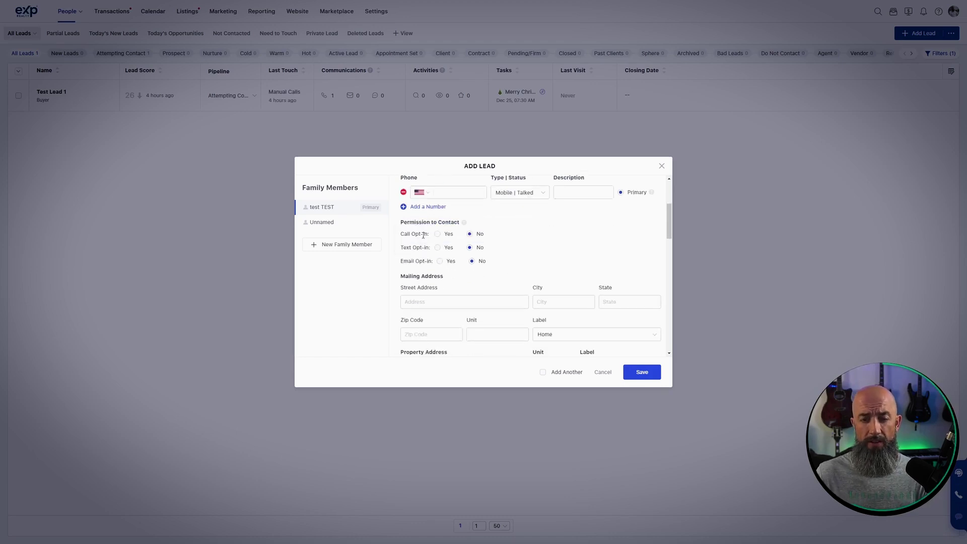
{"action": "left_click", "coordinate": [439, 234]}
{"action": "left_click", "coordinate": [499, 302]}
{"action": "left_click", "coordinate": [438, 248]}
{"action": "left_click", "coordinate": [503, 303]}
{"action": "left_click", "coordinate": [440, 261]}
{"action": "left_click", "coordinate": [517, 300]}
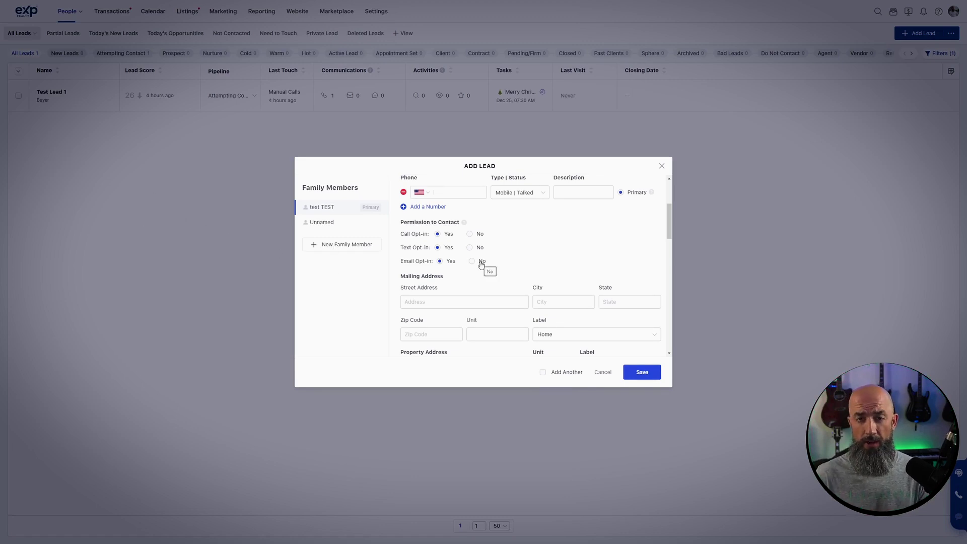
Step: Check the property address and lead source fields, keeping the source as Other
{"action": "scroll", "coordinate": [505, 263], "scroll_direction": "down", "scroll_amount": 3}
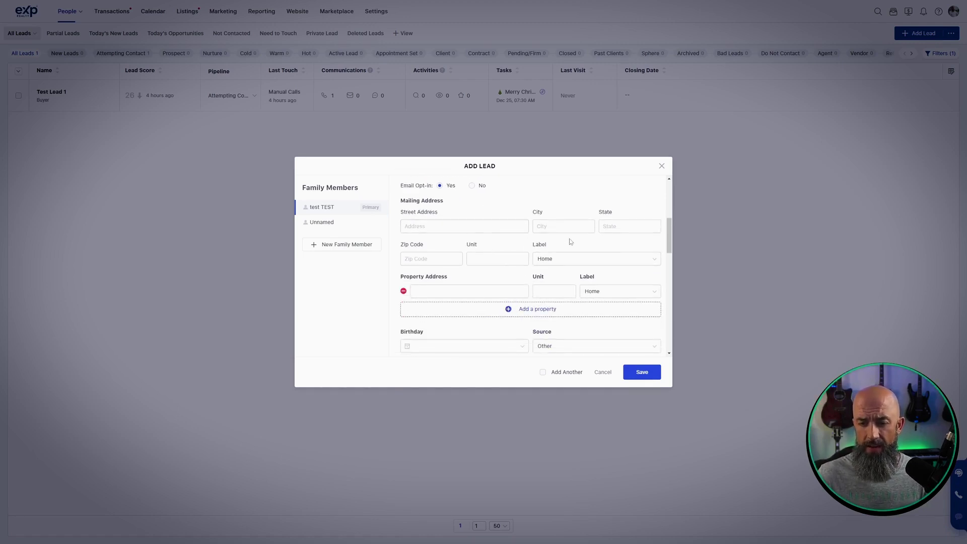
{"action": "scroll", "coordinate": [566, 241], "scroll_direction": "down", "scroll_amount": 3}
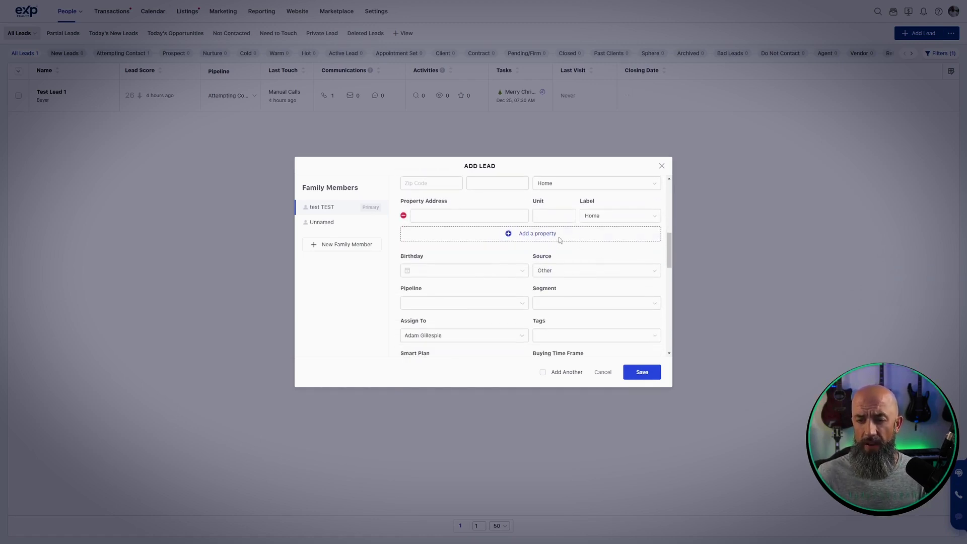
{"action": "left_click", "coordinate": [433, 217]}
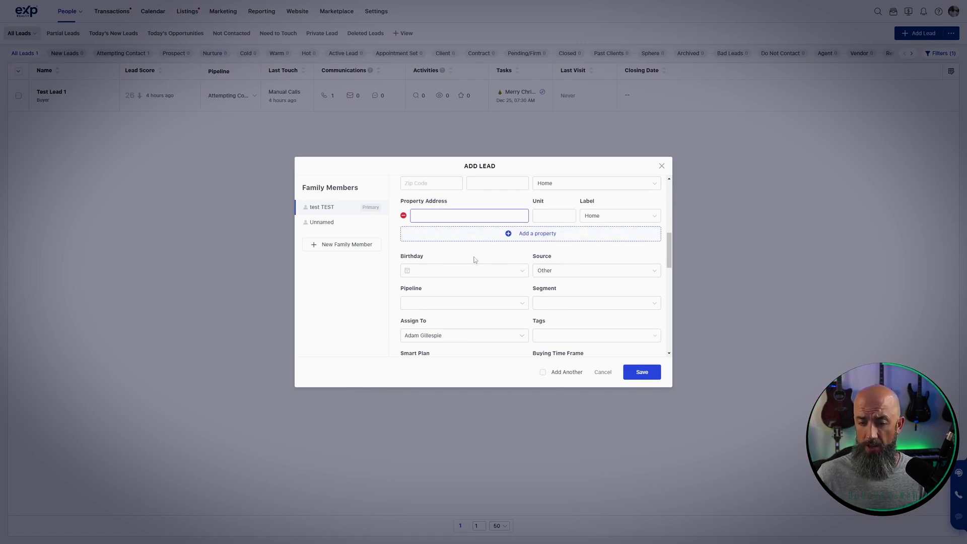
{"action": "scroll", "coordinate": [531, 265], "scroll_direction": "down", "scroll_amount": 1}
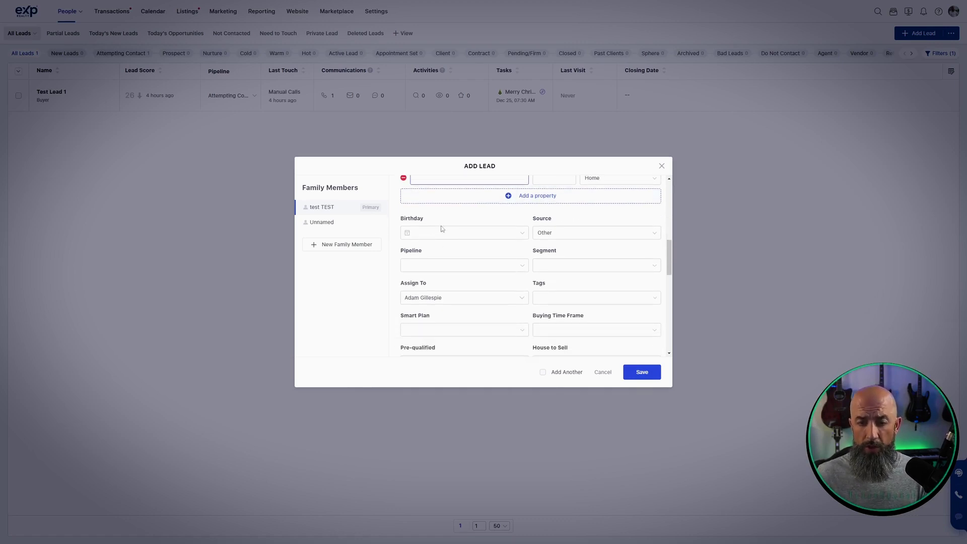
{"action": "left_click", "coordinate": [592, 237]}
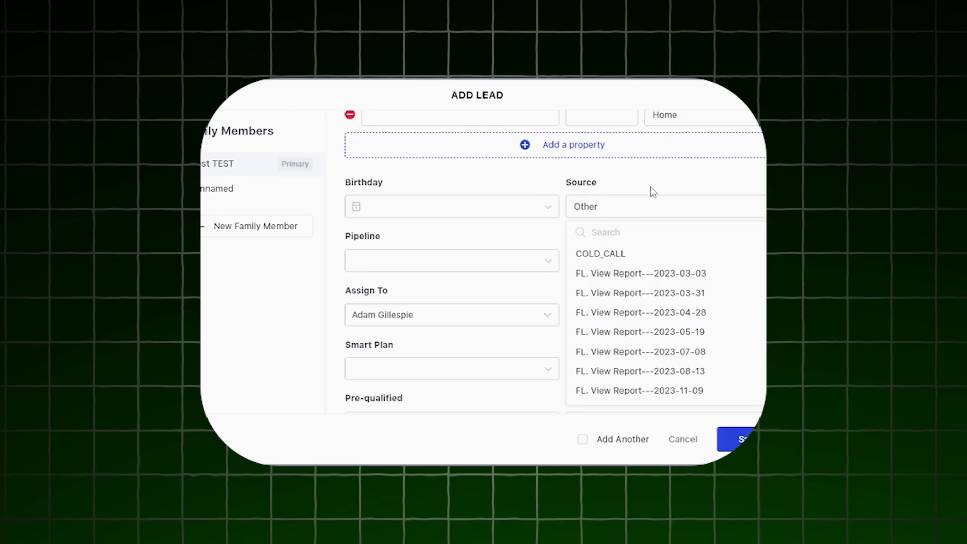
{"action": "left_click", "coordinate": [583, 229]}
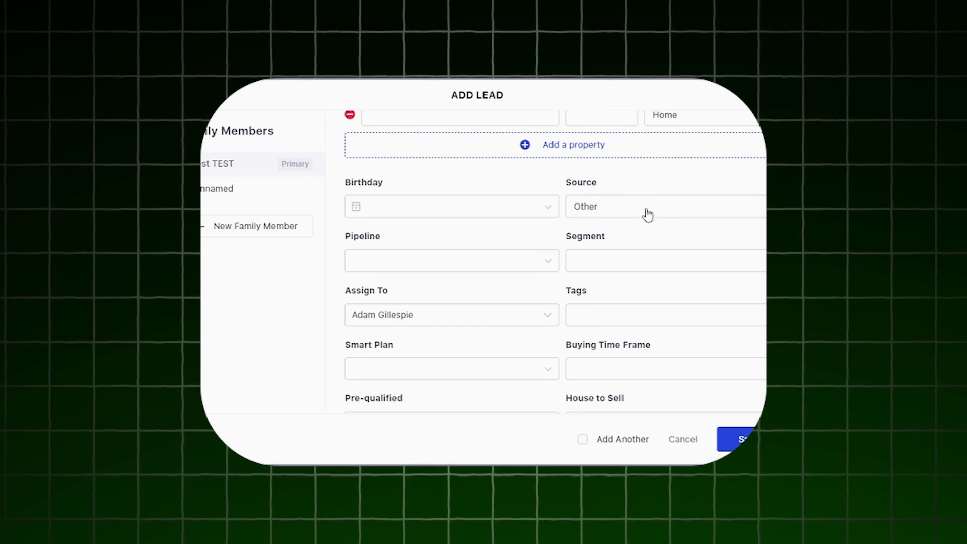
Step: Set the lead's pipeline to Nurture and its segment to Buyer
{"action": "left_click", "coordinate": [531, 270]}
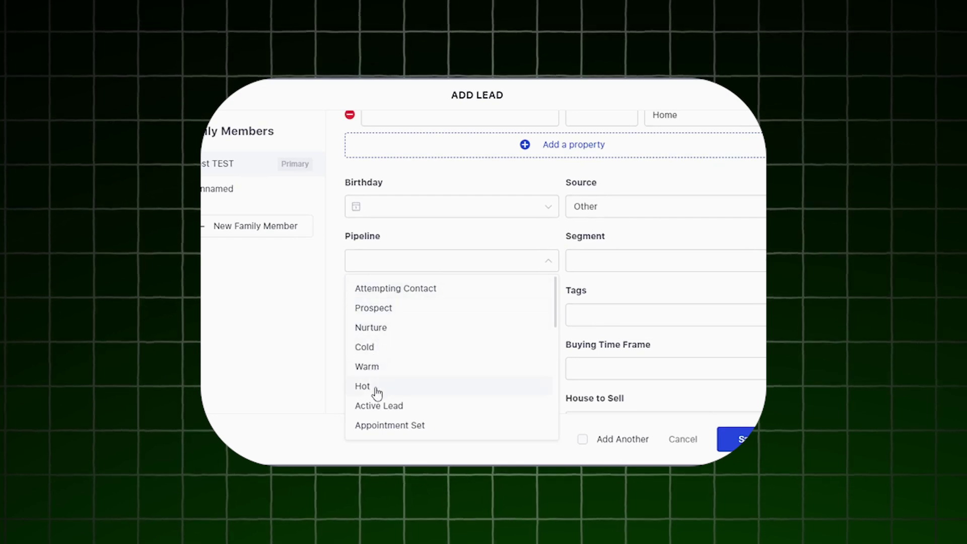
{"action": "left_click", "coordinate": [391, 328]}
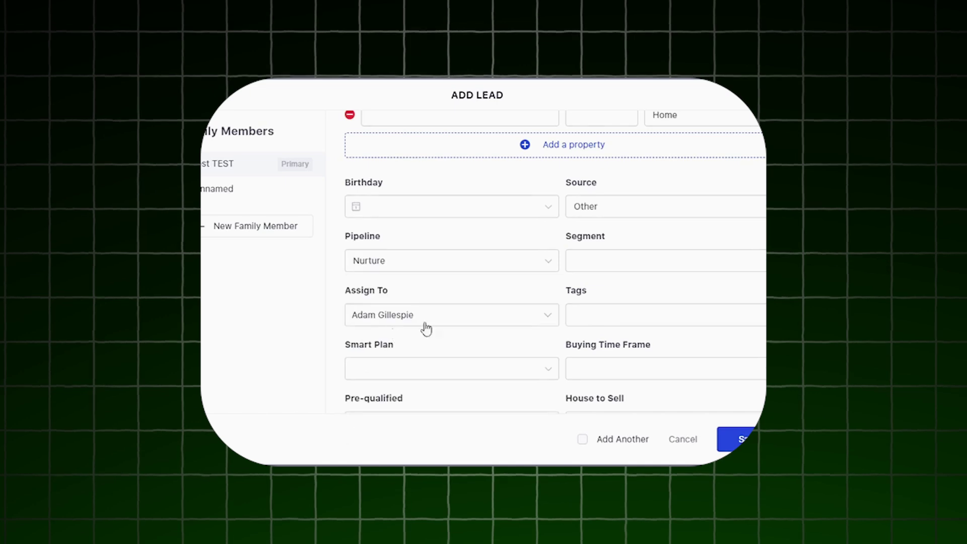
{"action": "left_click", "coordinate": [617, 266]}
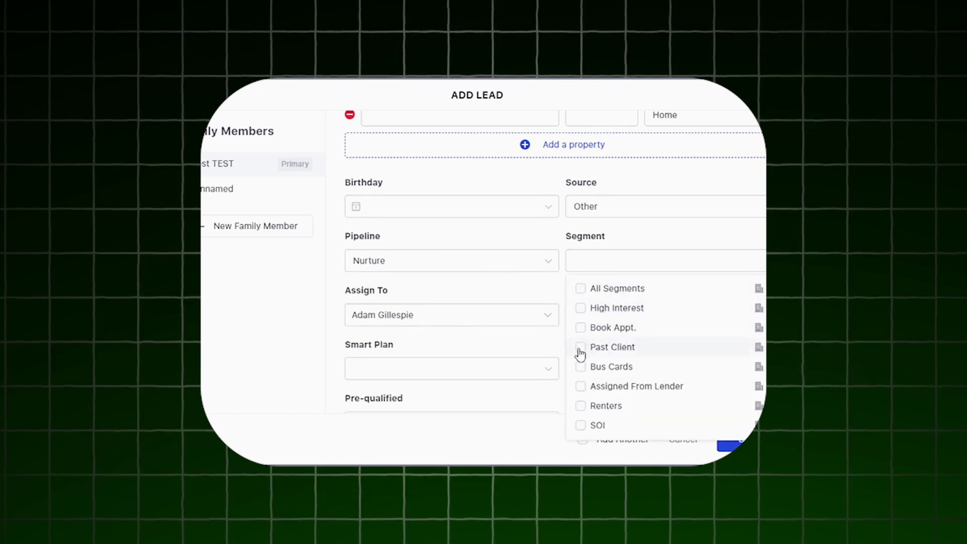
{"action": "scroll", "coordinate": [594, 345], "scroll_direction": "down", "scroll_amount": 2}
{"action": "left_click", "coordinate": [595, 347]}
{"action": "left_click", "coordinate": [596, 348]}
{"action": "scroll", "coordinate": [596, 352], "scroll_direction": "down", "scroll_amount": 6}
{"action": "scroll", "coordinate": [589, 383], "scroll_direction": "up", "scroll_amount": 4}
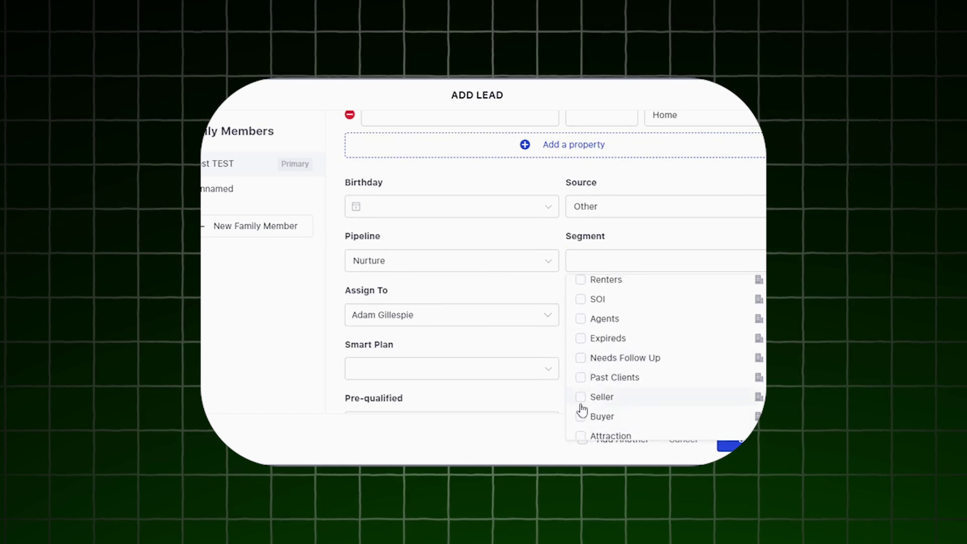
{"action": "left_click", "coordinate": [582, 416]}
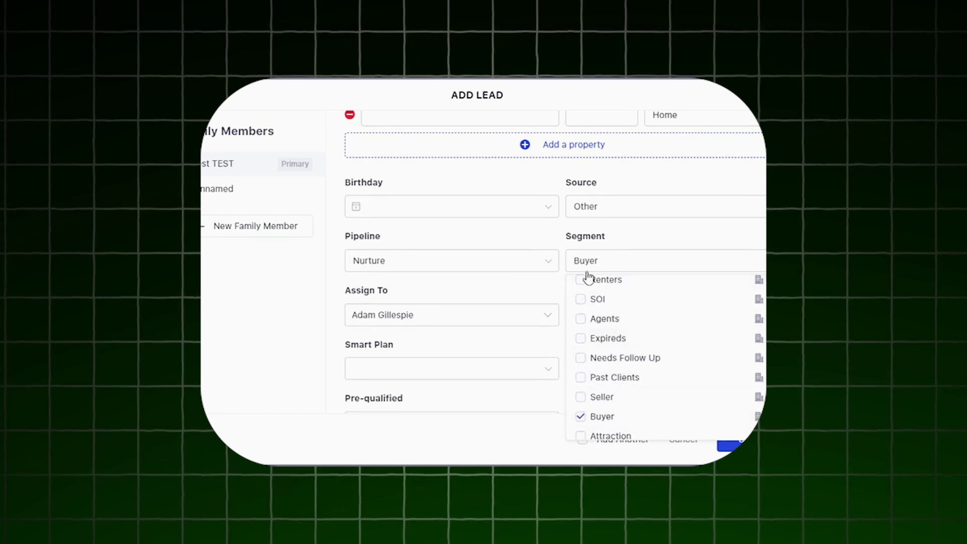
{"action": "left_click", "coordinate": [543, 288]}
Step: Leave the assigned agent unchanged and the Tags field empty
{"action": "scroll", "coordinate": [544, 289], "scroll_direction": "down", "scroll_amount": 1}
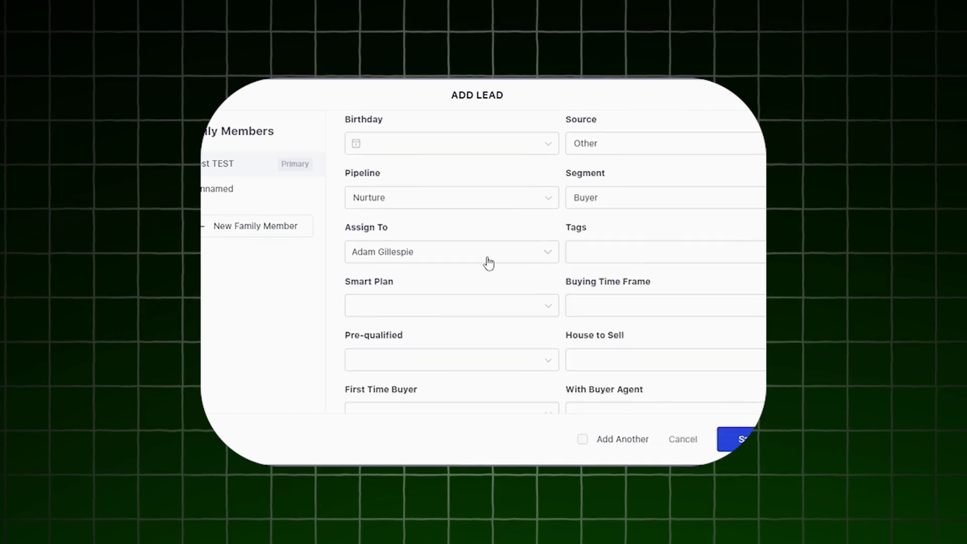
{"action": "left_click", "coordinate": [550, 259]}
{"action": "left_click", "coordinate": [551, 259]}
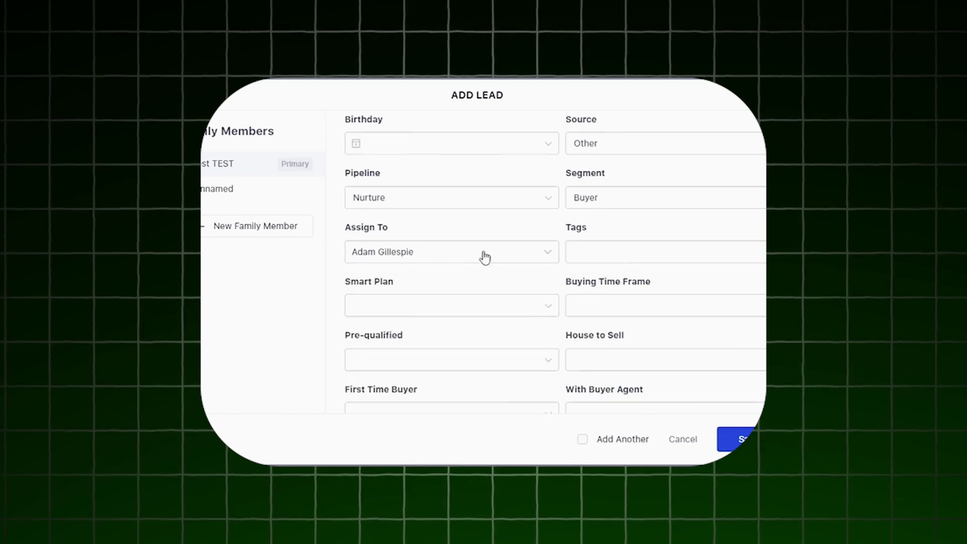
{"action": "left_click", "coordinate": [616, 252]}
{"action": "left_click", "coordinate": [606, 234]}
{"action": "left_click", "coordinate": [617, 257]}
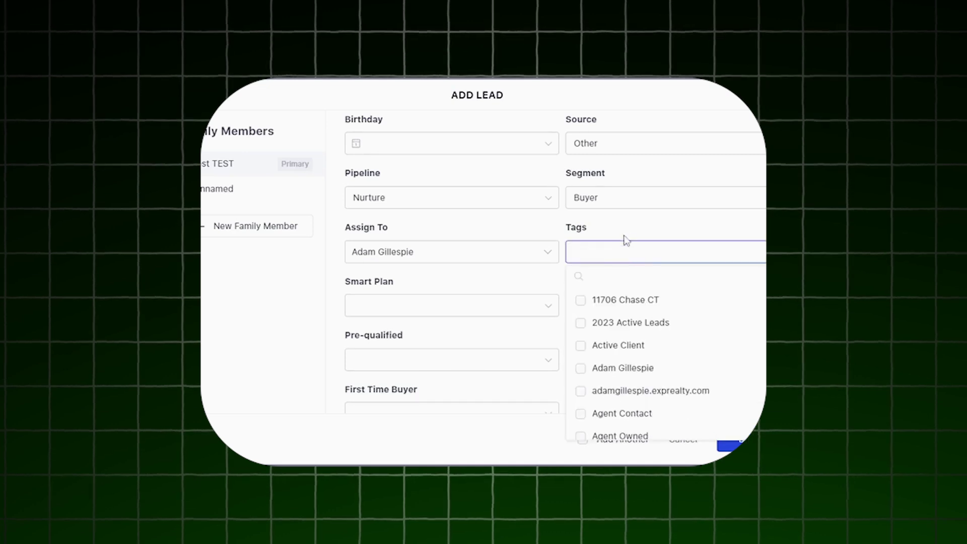
{"action": "left_click", "coordinate": [582, 302]}
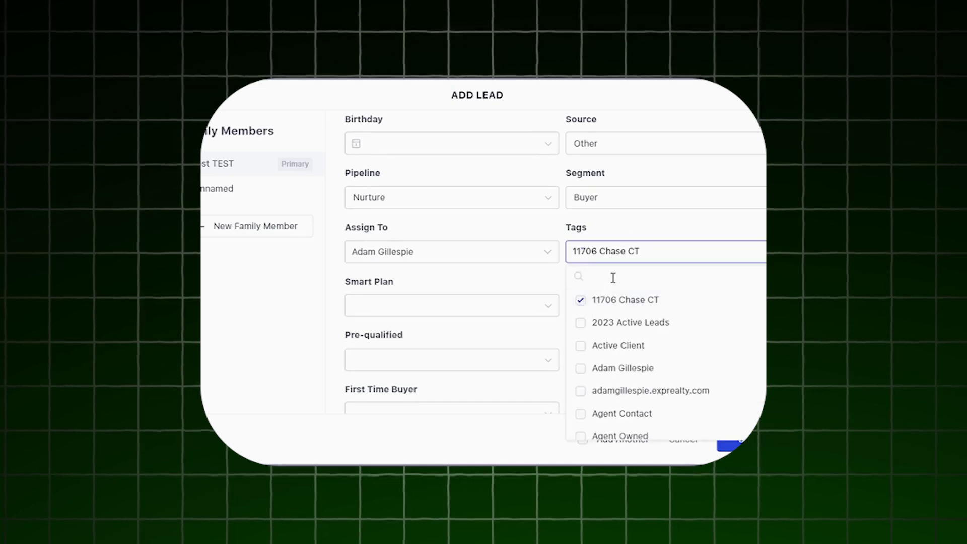
{"action": "left_click", "coordinate": [580, 302]}
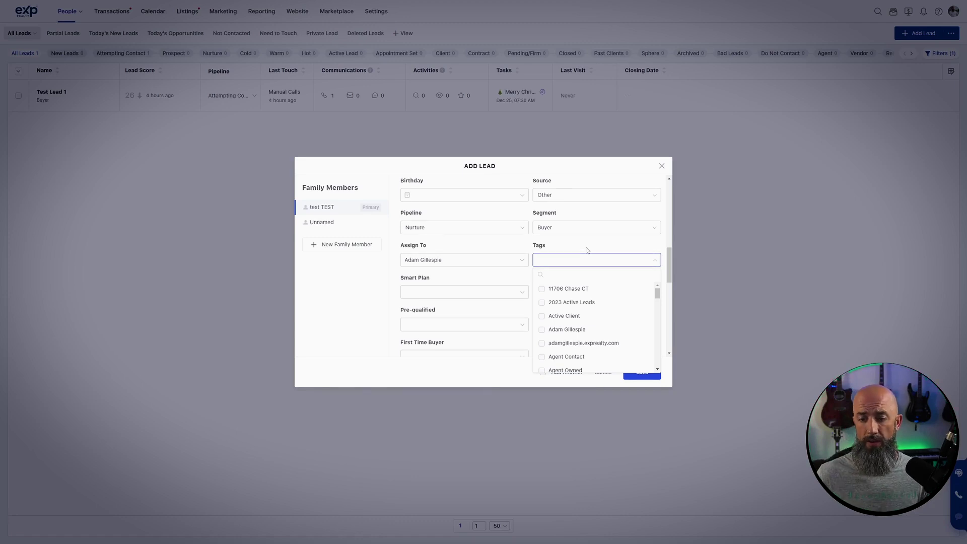
{"action": "left_click", "coordinate": [575, 247]}
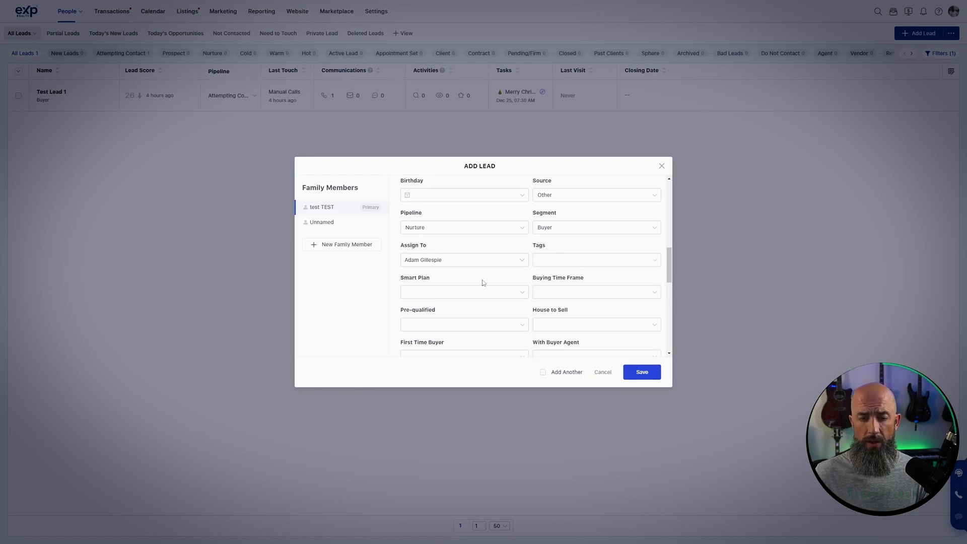
{"action": "scroll", "coordinate": [484, 279], "scroll_direction": "down", "scroll_amount": 1}
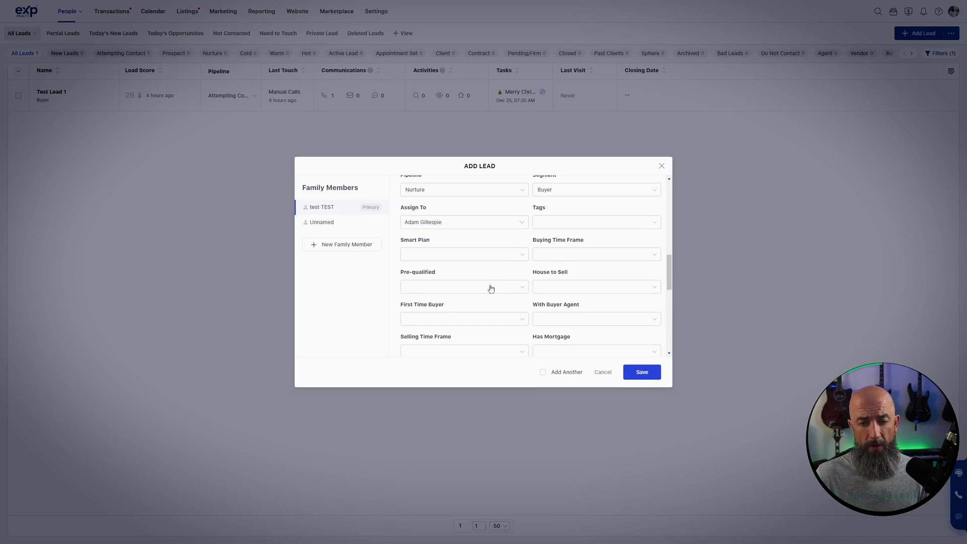
{"action": "scroll", "coordinate": [586, 292], "scroll_direction": "down", "scroll_amount": 1}
{"action": "scroll", "coordinate": [586, 293], "scroll_direction": "down", "scroll_amount": 1}
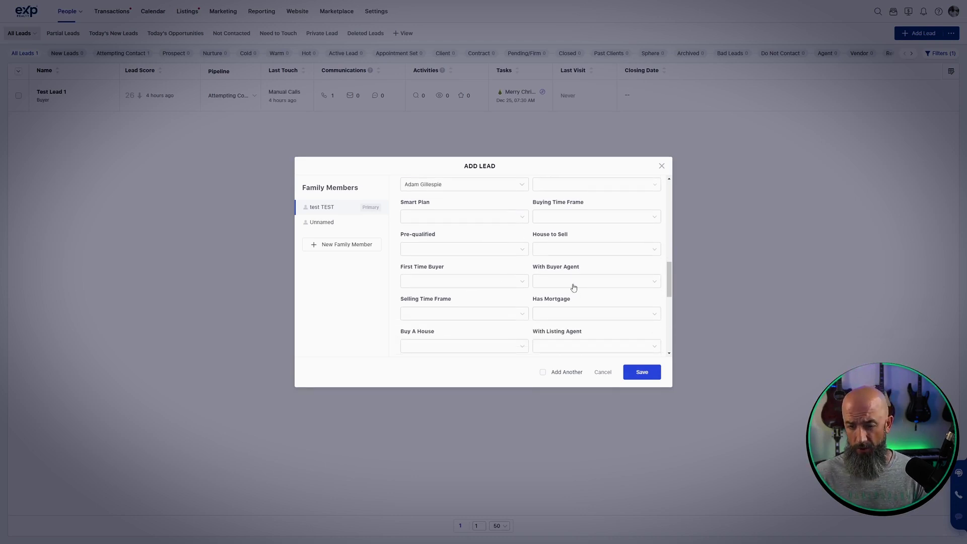
{"action": "scroll", "coordinate": [577, 285], "scroll_direction": "down", "scroll_amount": 1}
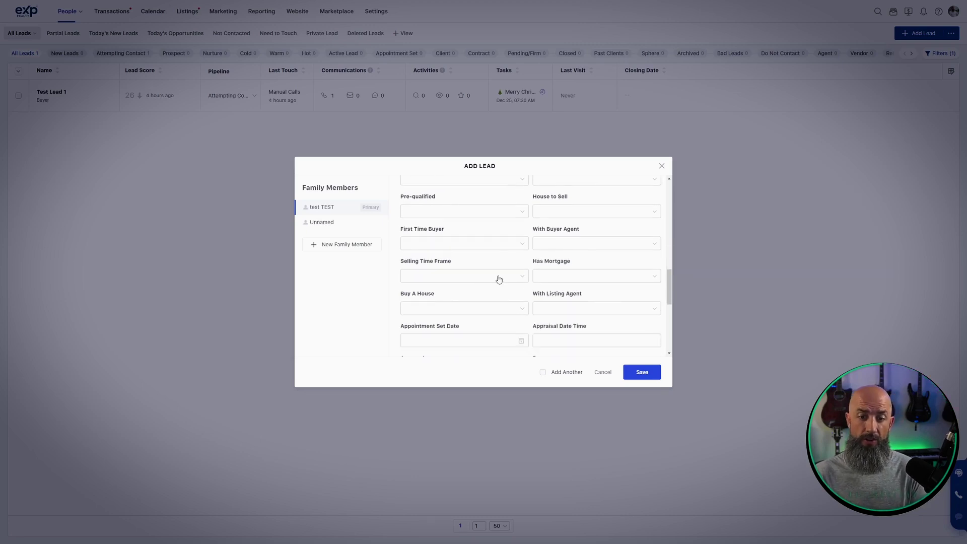
{"action": "scroll", "coordinate": [556, 281], "scroll_direction": "down", "scroll_amount": 1}
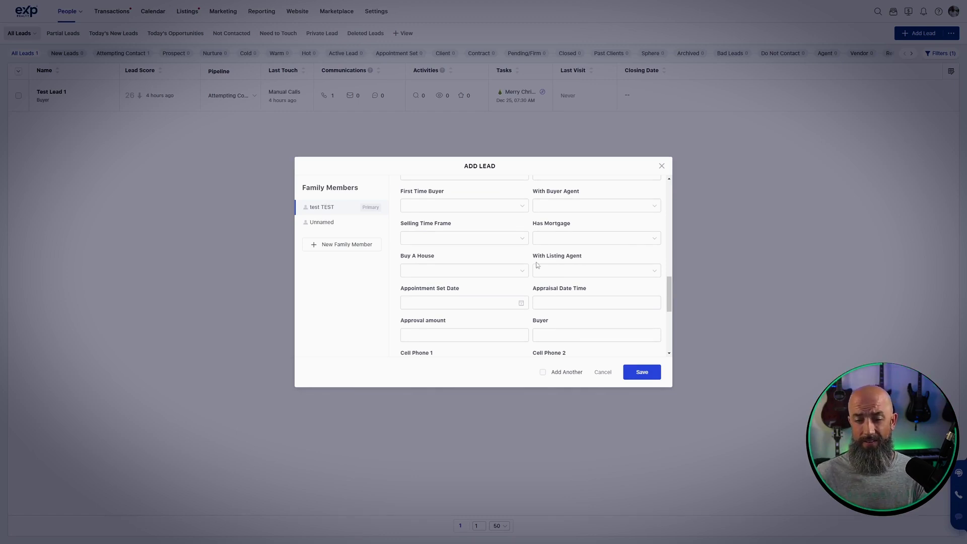
{"action": "scroll", "coordinate": [551, 265], "scroll_direction": "down", "scroll_amount": 3}
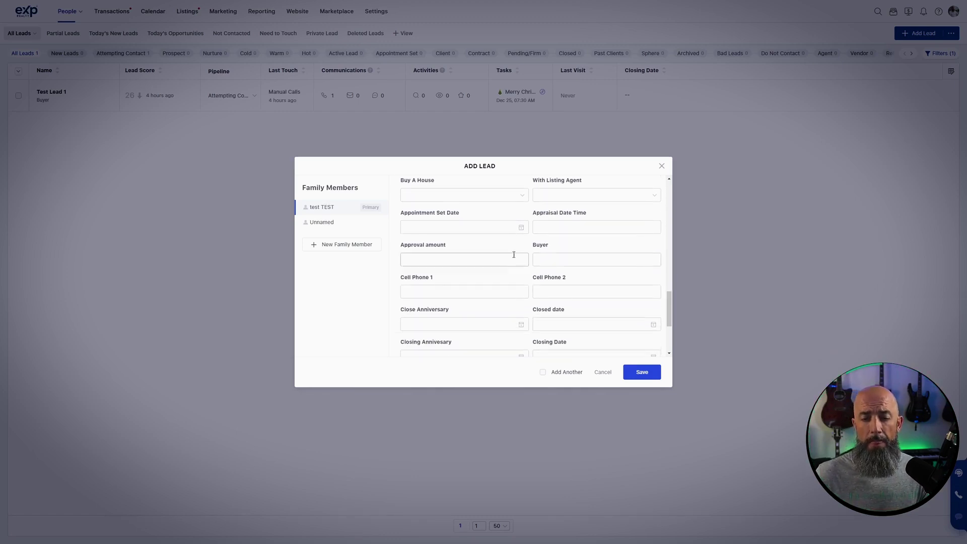
{"action": "scroll", "coordinate": [552, 227], "scroll_direction": "down", "scroll_amount": 2}
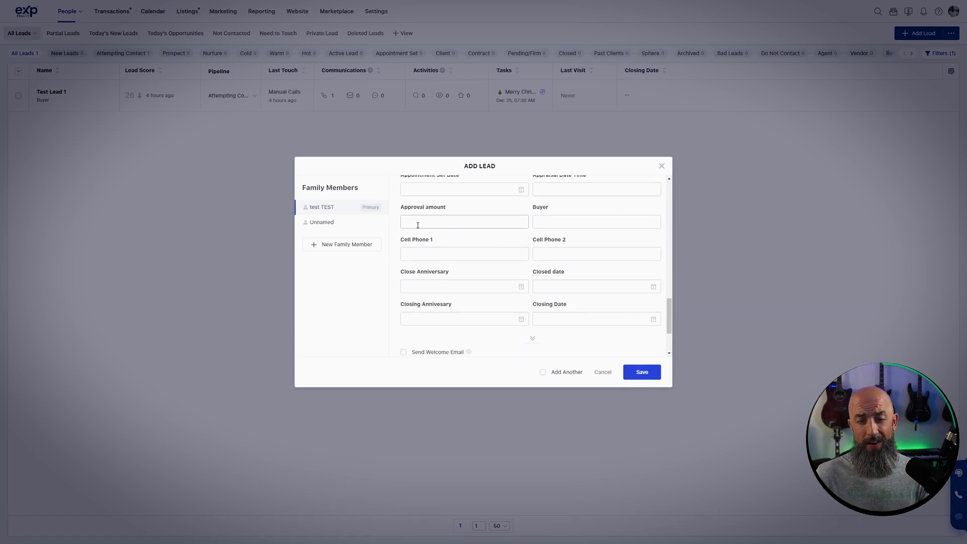
{"action": "scroll", "coordinate": [542, 242], "scroll_direction": "down", "scroll_amount": 1}
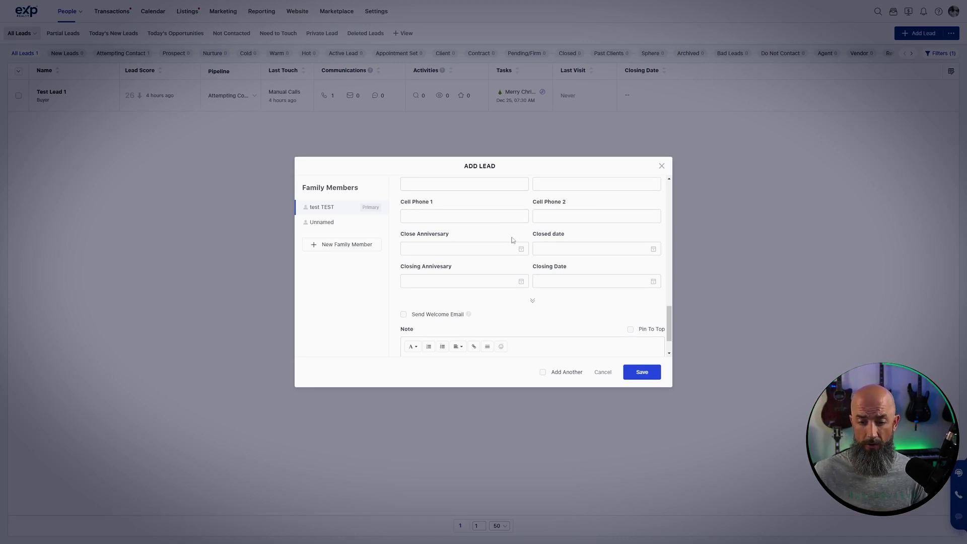
{"action": "scroll", "coordinate": [579, 274], "scroll_direction": "down", "scroll_amount": 1}
Step: Expand the custom lead fields and scroll down to Send Welcome Email and the Note box
{"action": "left_click", "coordinate": [532, 255]}
{"action": "scroll", "coordinate": [550, 259], "scroll_direction": "down", "scroll_amount": 2}
{"action": "scroll", "coordinate": [554, 258], "scroll_direction": "up", "scroll_amount": 2}
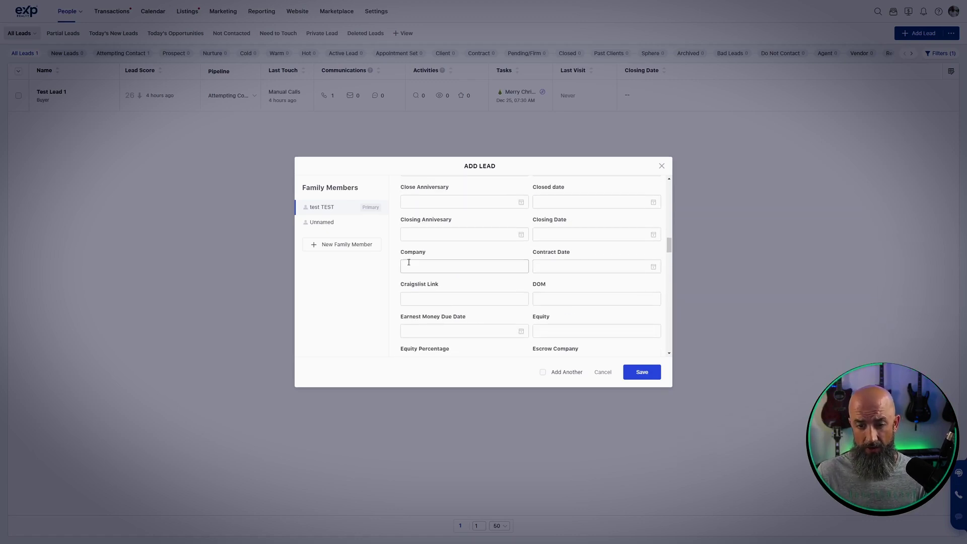
{"action": "scroll", "coordinate": [486, 264], "scroll_direction": "down", "scroll_amount": 2}
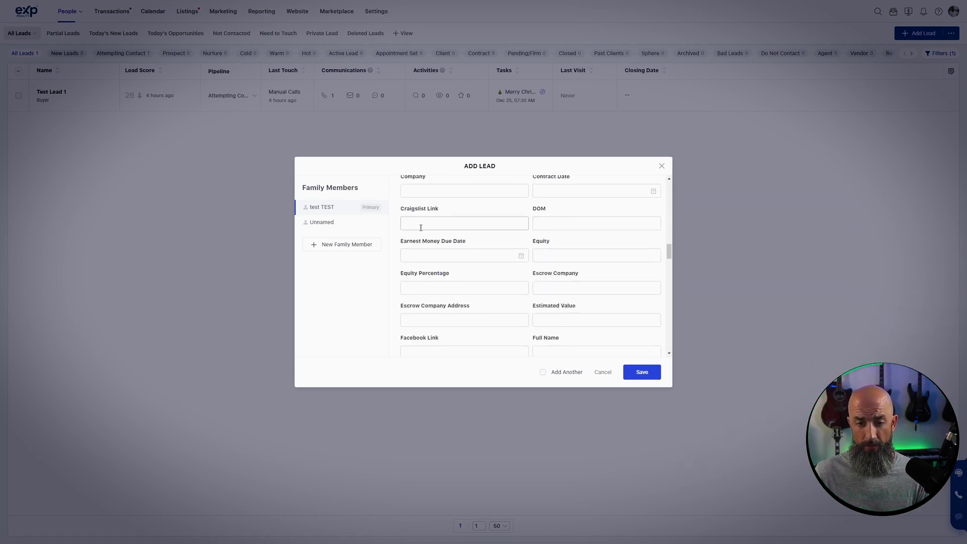
{"action": "scroll", "coordinate": [486, 264], "scroll_direction": "down", "scroll_amount": 5}
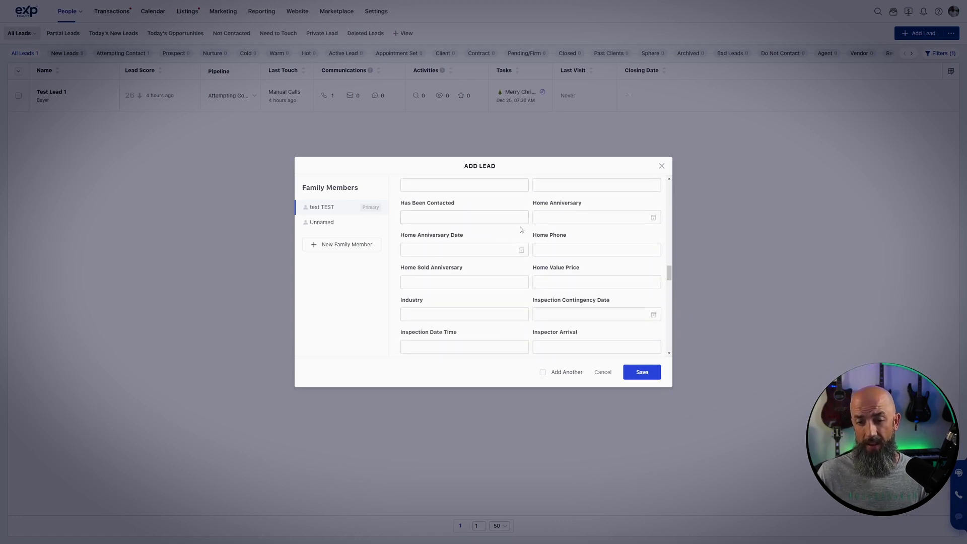
{"action": "scroll", "coordinate": [519, 228], "scroll_direction": "down", "scroll_amount": 6}
{"action": "scroll", "coordinate": [519, 228], "scroll_direction": "down", "scroll_amount": 10}
{"action": "scroll", "coordinate": [515, 234], "scroll_direction": "down", "scroll_amount": 3}
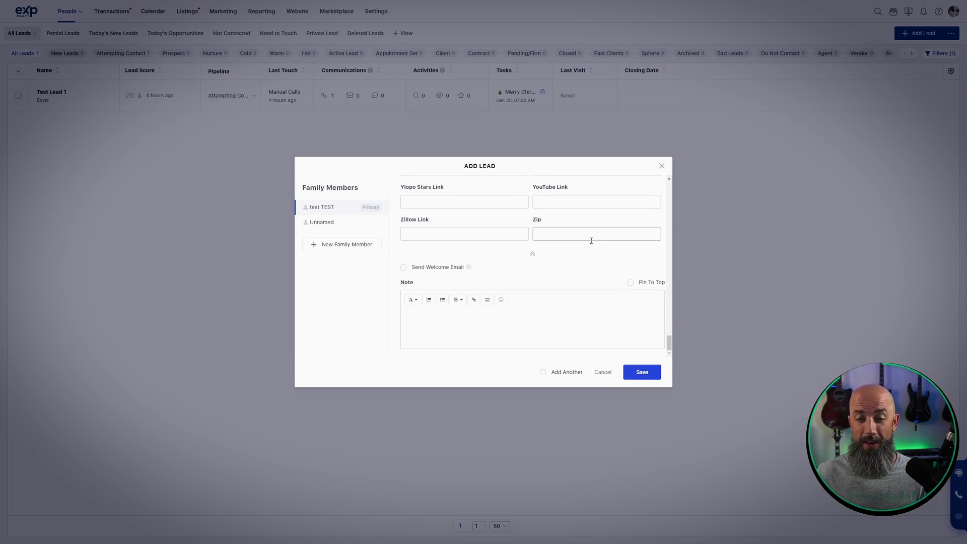
{"action": "scroll", "coordinate": [592, 239], "scroll_direction": "up", "scroll_amount": 5}
{"action": "scroll", "coordinate": [590, 245], "scroll_direction": "up", "scroll_amount": 10}
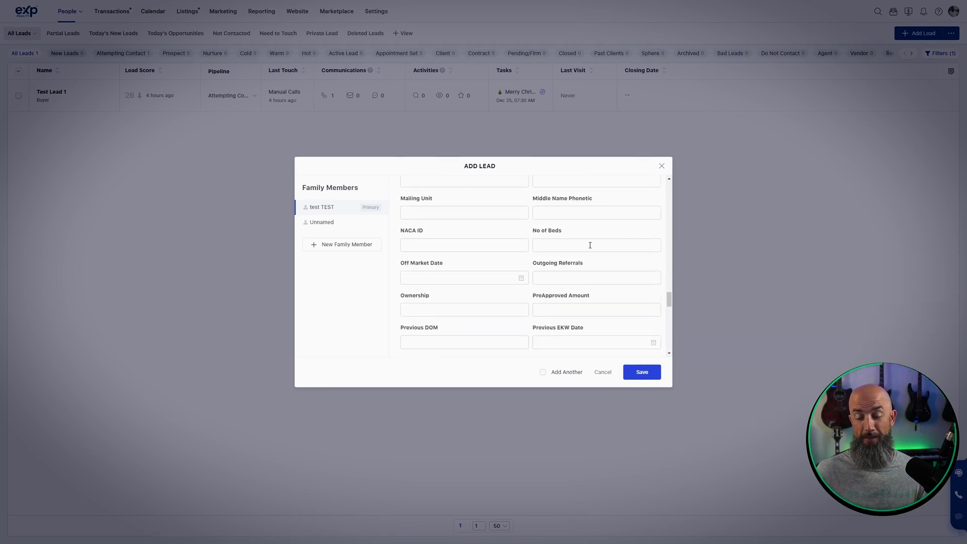
{"action": "scroll", "coordinate": [589, 249], "scroll_direction": "up", "scroll_amount": 10}
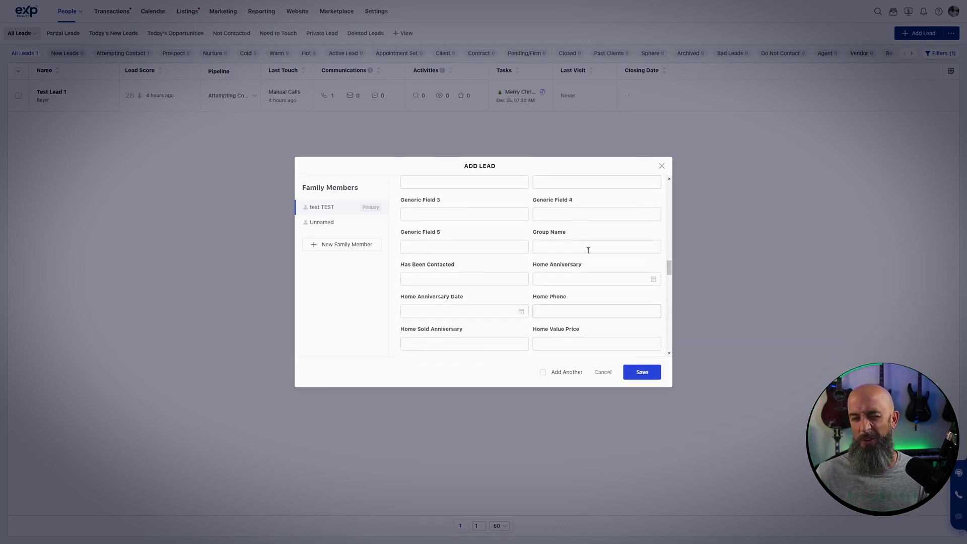
{"action": "scroll", "coordinate": [588, 250], "scroll_direction": "down", "scroll_amount": 15}
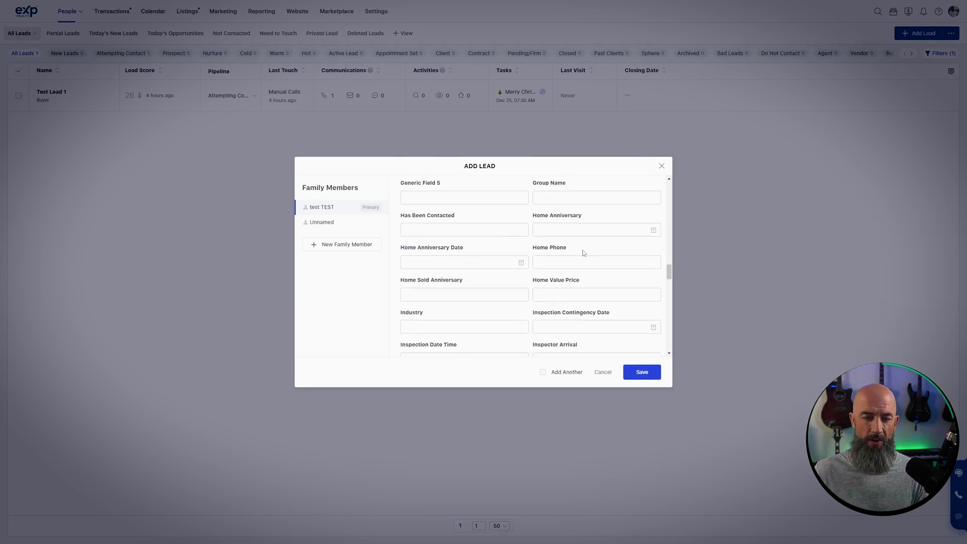
{"action": "scroll", "coordinate": [581, 249], "scroll_direction": "down", "scroll_amount": 2}
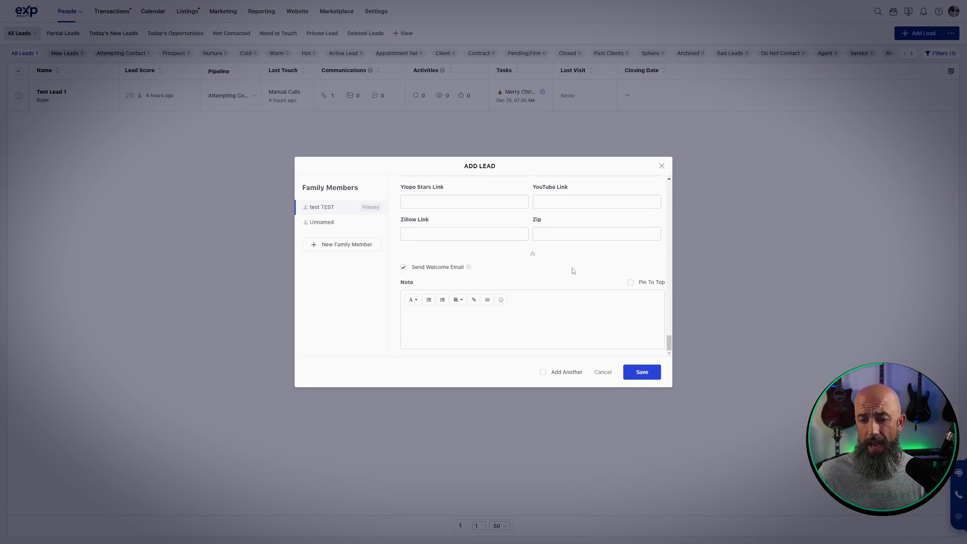
Step: Write and pin the note 'met at open', then clear and unpin it and attempt to save
{"action": "left_click", "coordinate": [418, 313]}
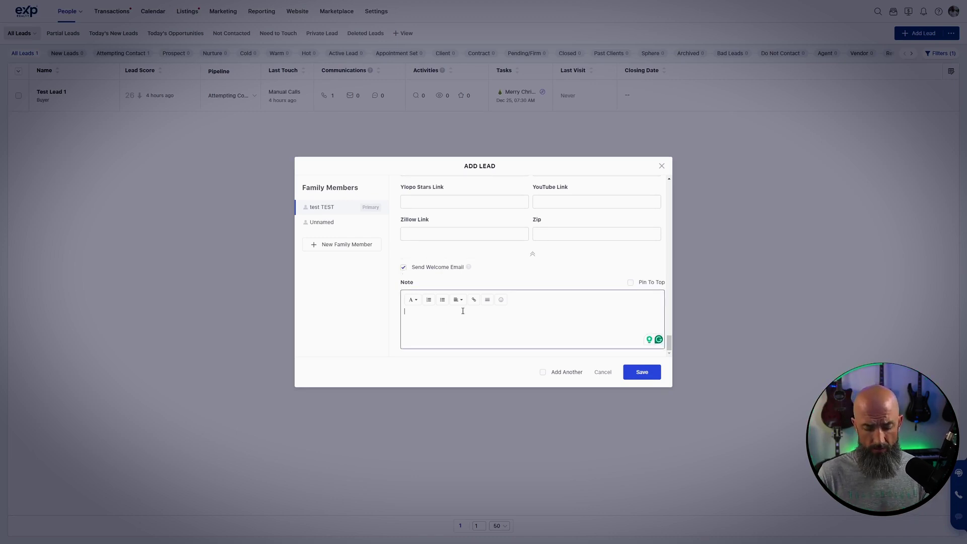
{"action": "type", "text": "met at open house"}
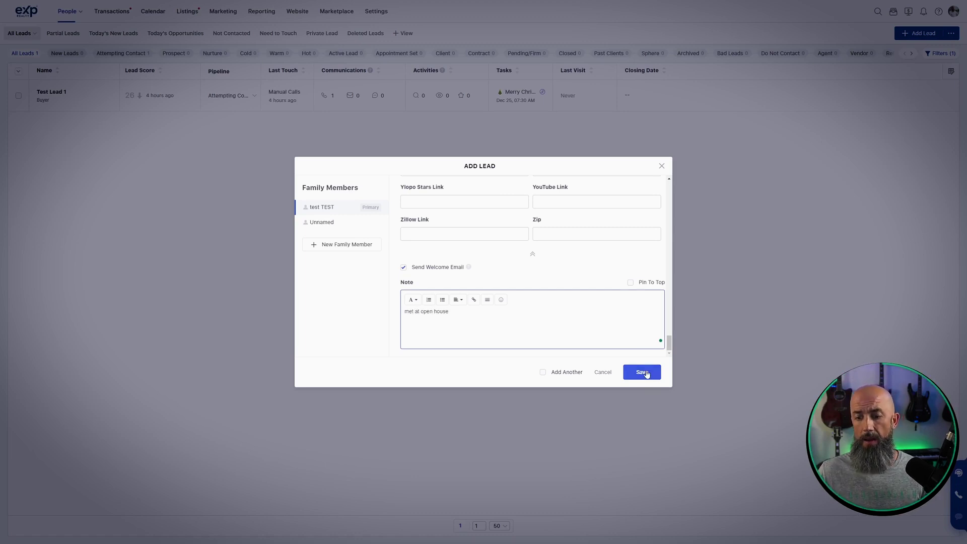
{"action": "left_click", "coordinate": [630, 283]}
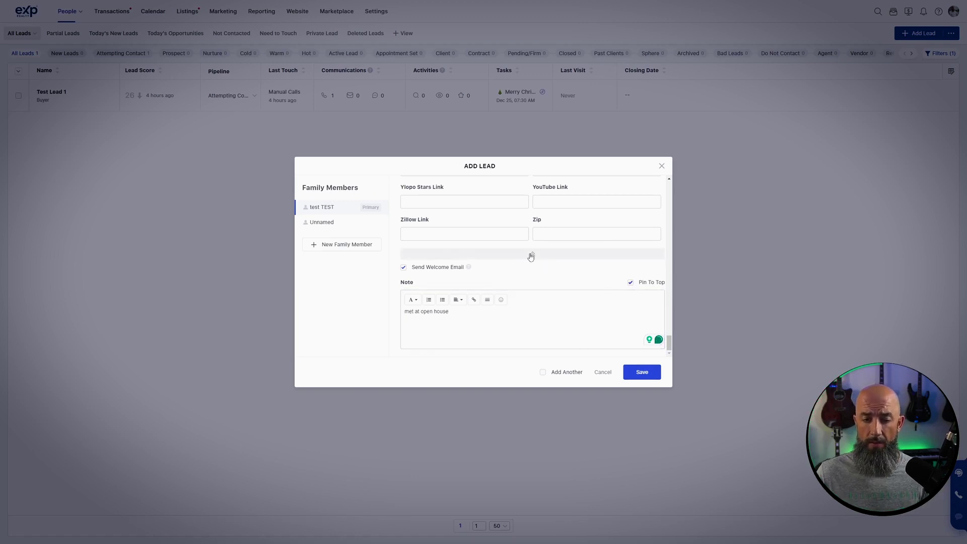
{"action": "triple_click", "coordinate": [454, 315]}
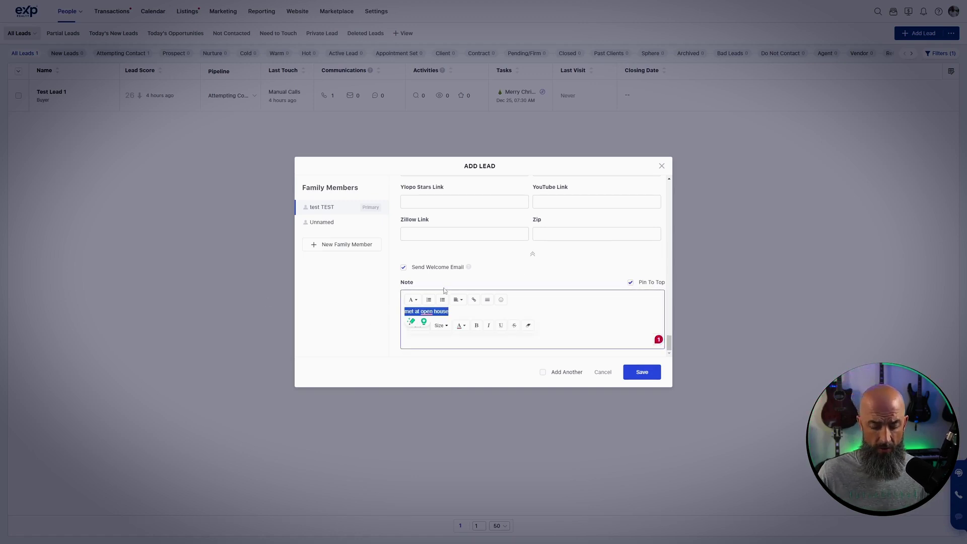
{"action": "key", "text": "BackSpace"}
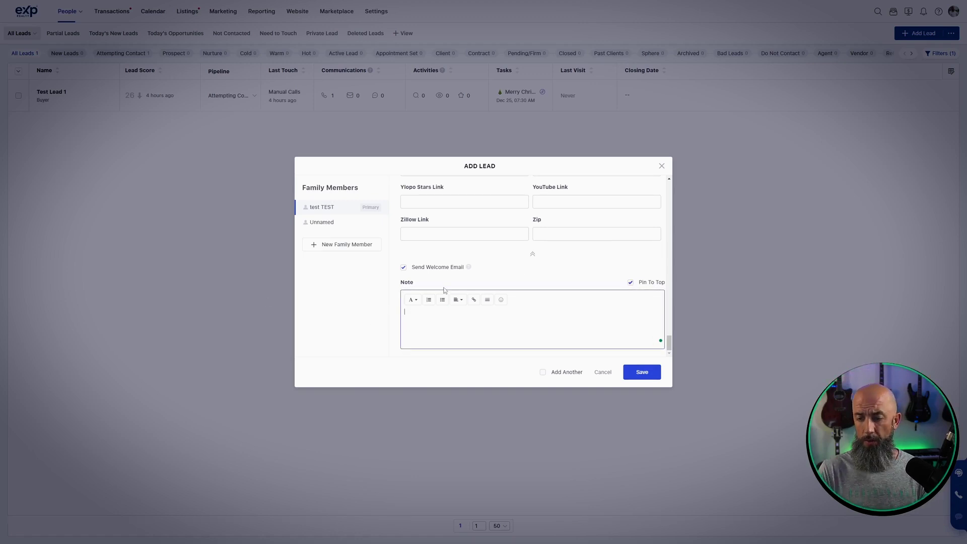
{"action": "left_click", "coordinate": [630, 283]}
{"action": "left_click", "coordinate": [643, 373]}
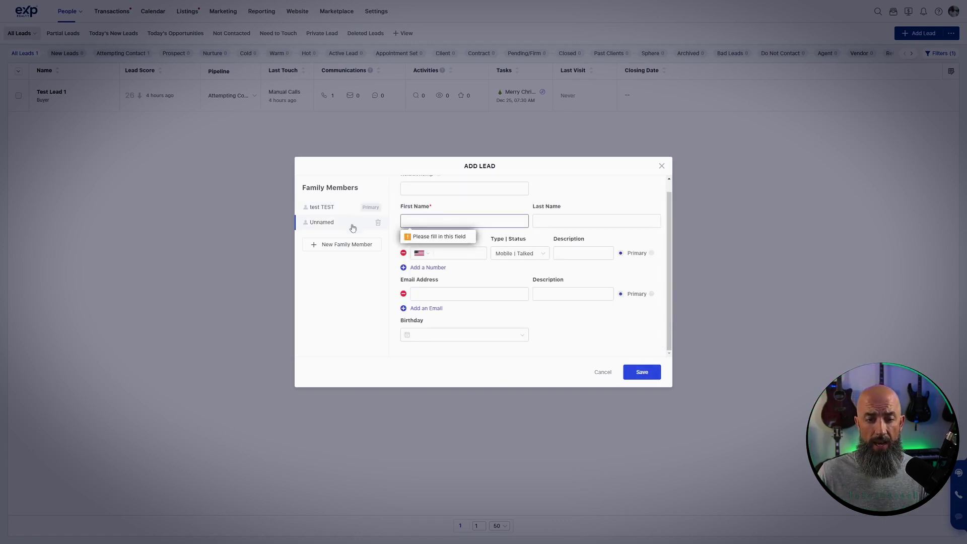
Step: Name the unnamed family member test1 test2
{"action": "left_click", "coordinate": [409, 222]}
{"action": "type", "text": "test1"}
{"action": "key", "text": "Tab"}
{"action": "type", "text": "test2"}
Step: Save the new lead, then view the Nurture and Attempting Contact pipeline tabs
{"action": "left_click", "coordinate": [644, 370]}
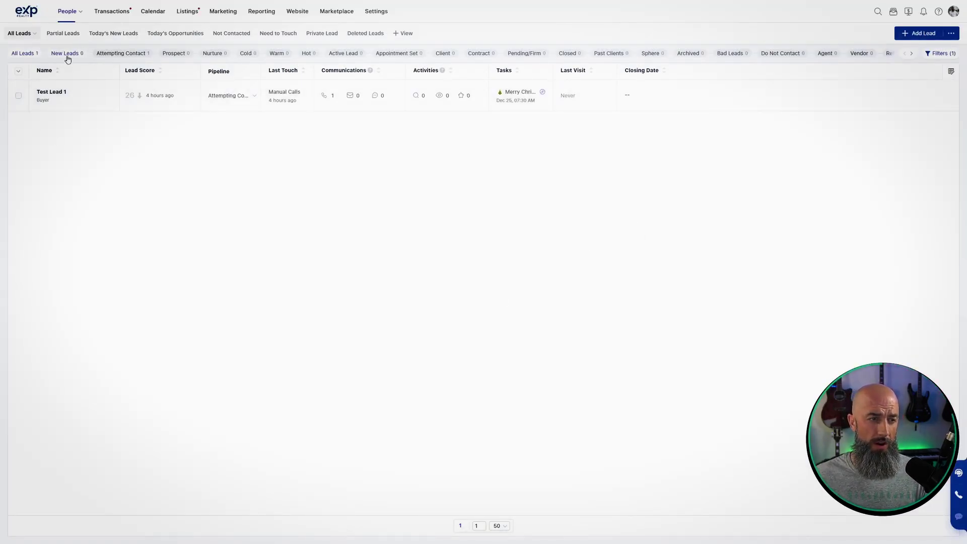
{"action": "left_click", "coordinate": [217, 56]}
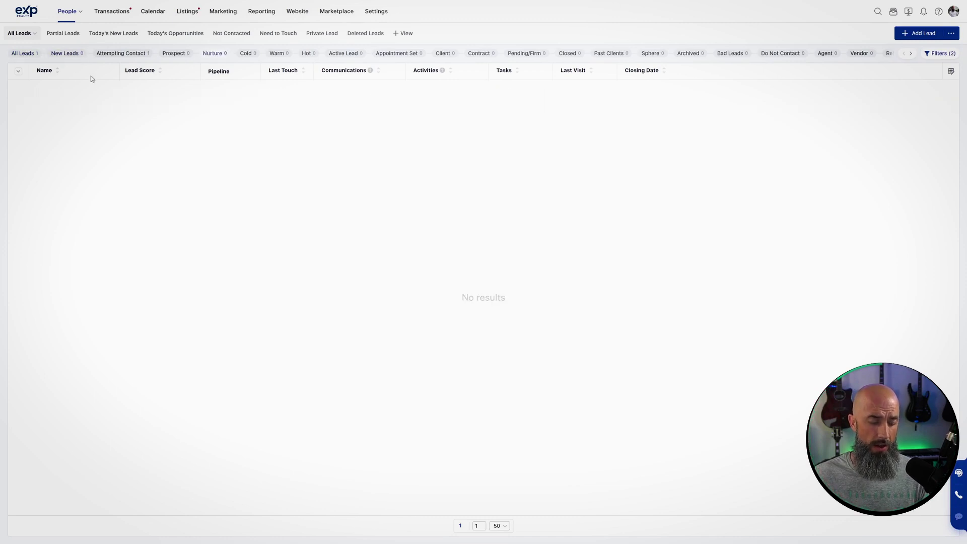
{"action": "left_click", "coordinate": [130, 54]}
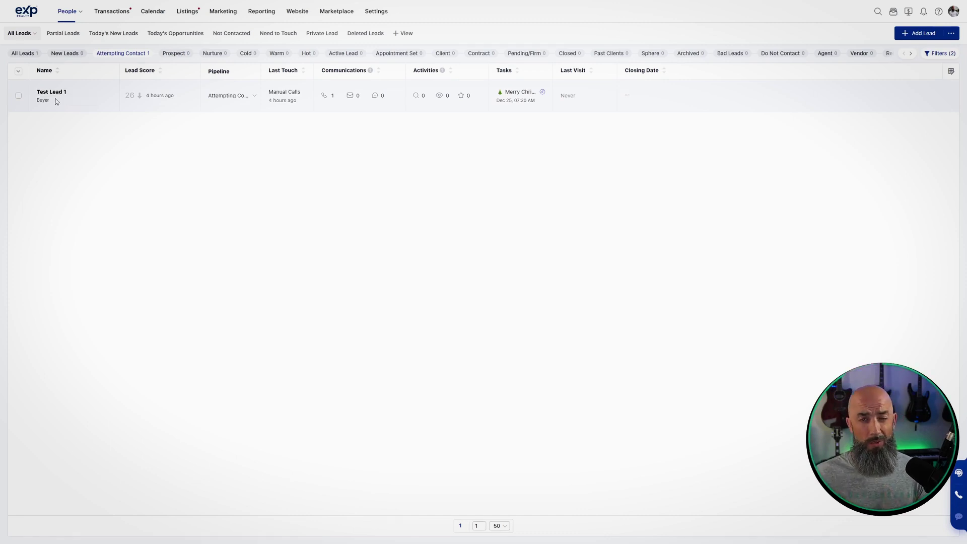
Step: Upload Nurture.csv from the Desktop through Settings > Lead Import
{"action": "left_click", "coordinate": [380, 14]}
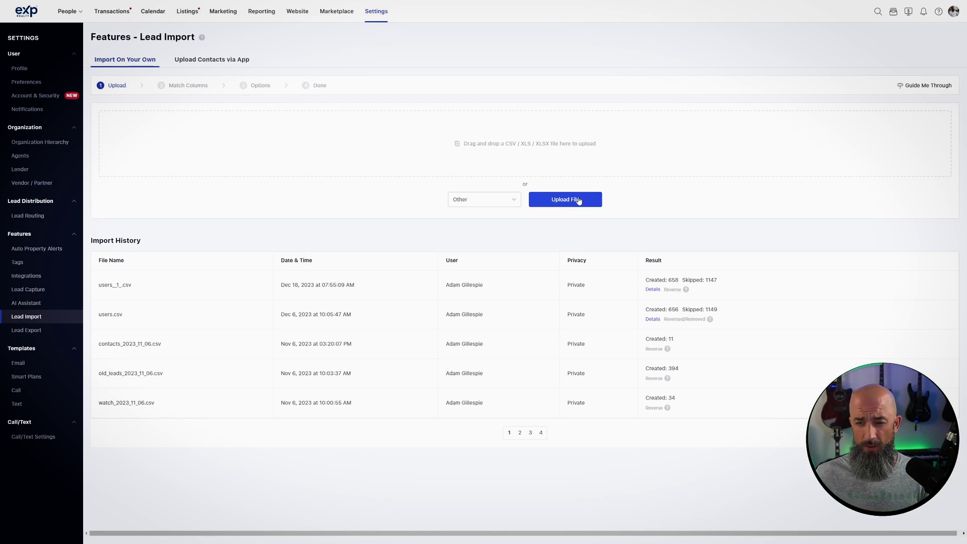
{"action": "left_click", "coordinate": [579, 200]}
{"action": "left_click", "coordinate": [19, 102]}
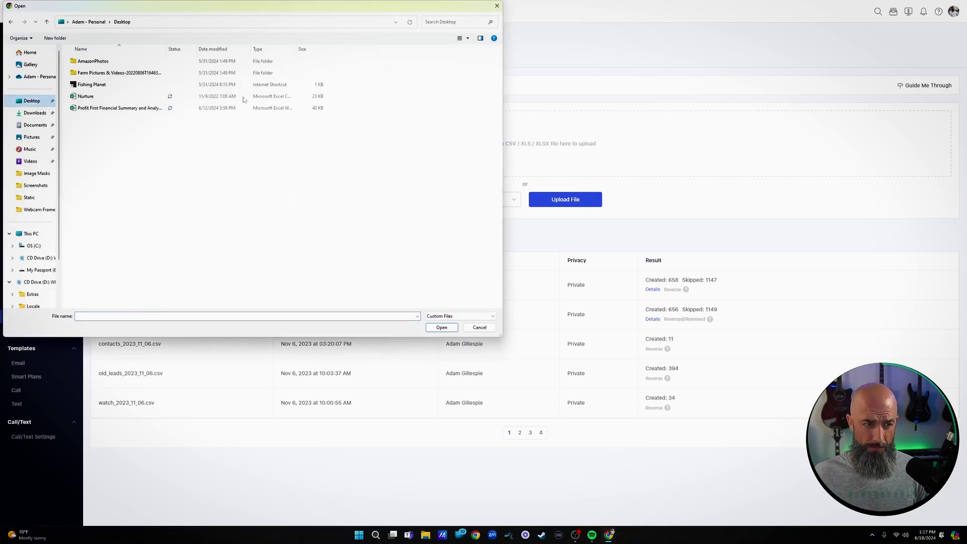
{"action": "double_click", "coordinate": [100, 96]}
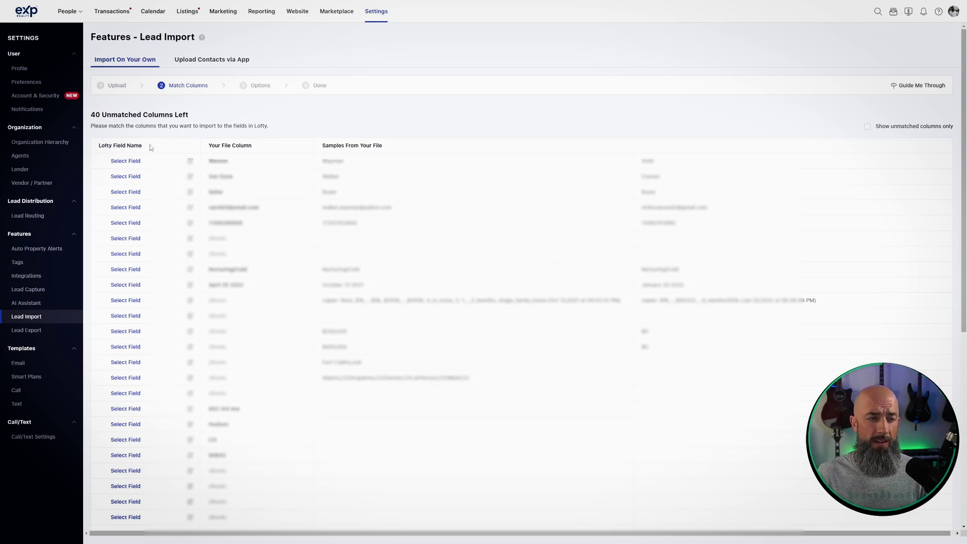
Step: Match the first two file columns to First Name and Last Name
{"action": "left_click_drag", "start_coordinate": [144, 147], "coordinate": [99, 147]}
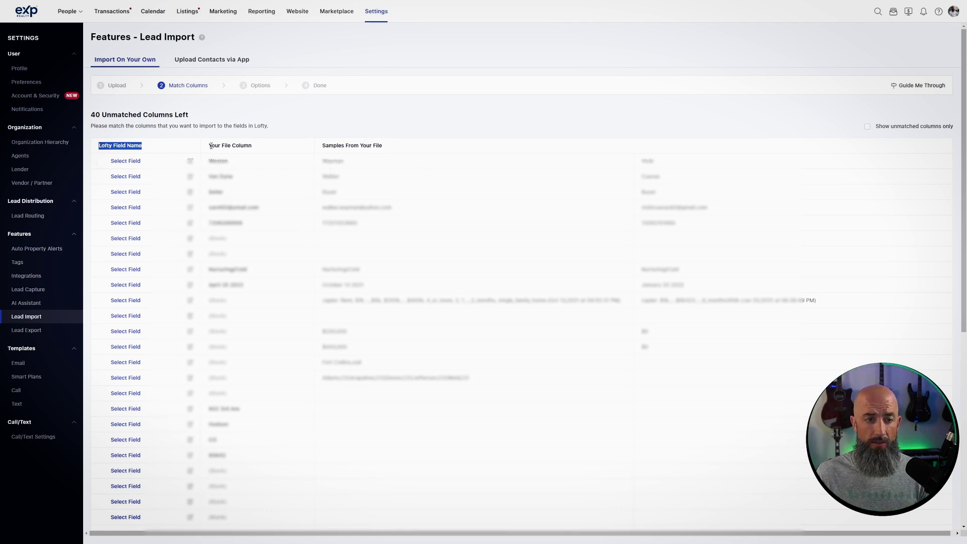
{"action": "left_click_drag", "start_coordinate": [211, 145], "coordinate": [259, 146]}
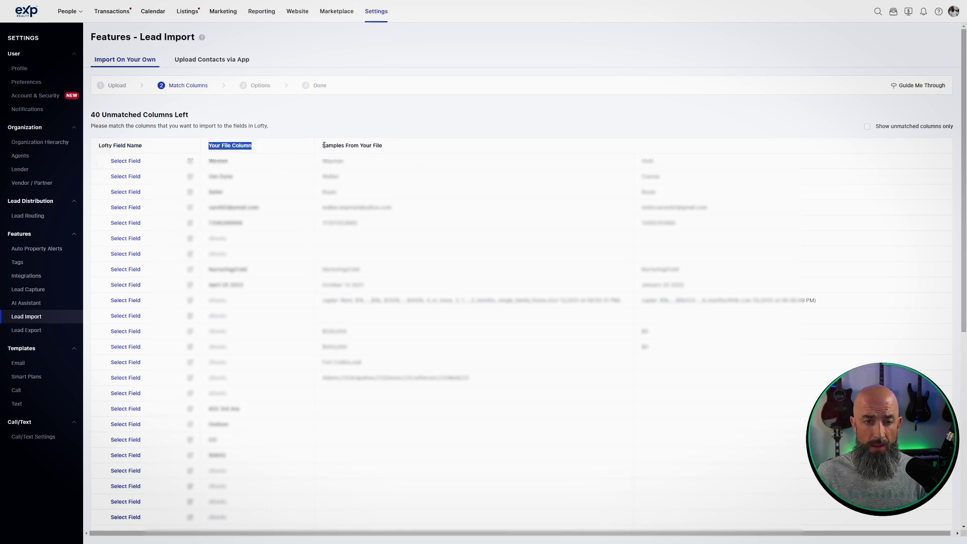
{"action": "left_click_drag", "start_coordinate": [323, 145], "coordinate": [385, 145]}
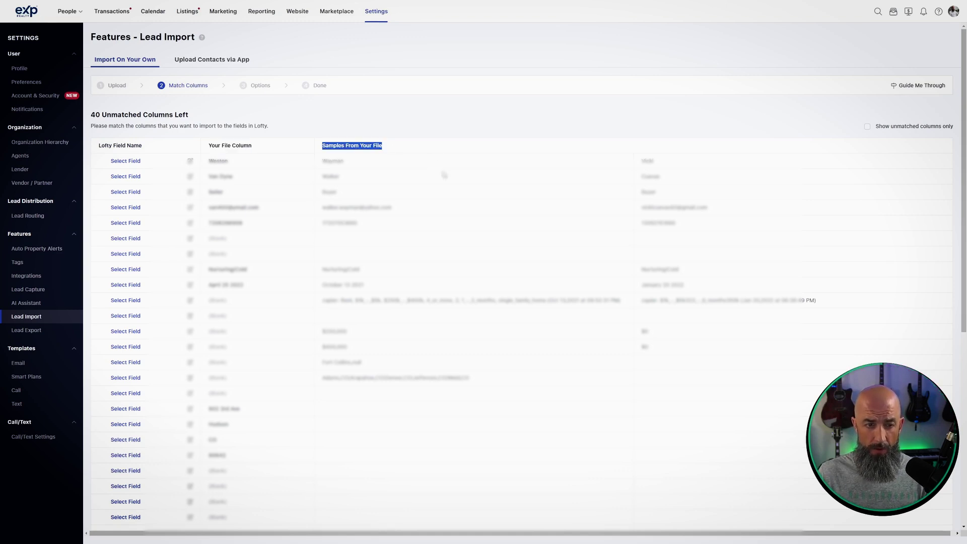
{"action": "left_click", "coordinate": [132, 161]}
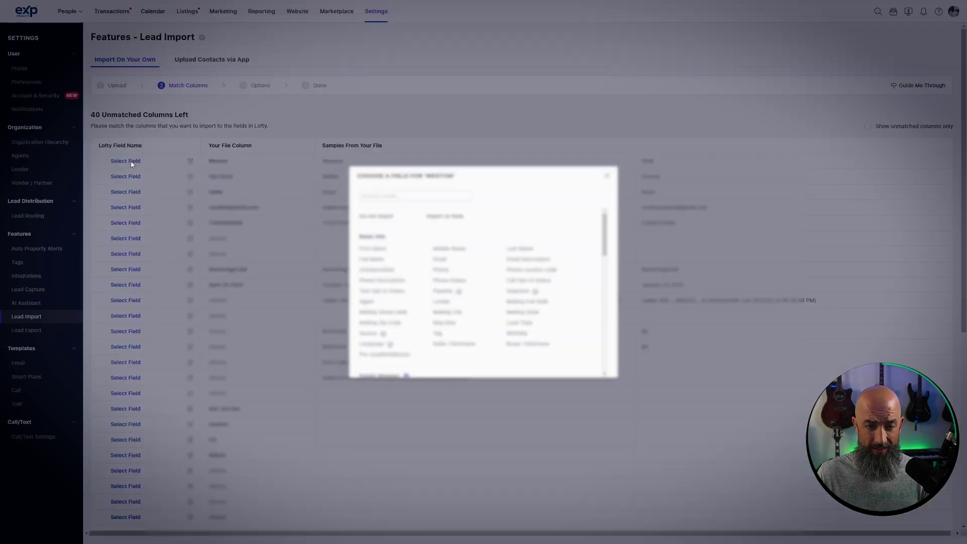
{"action": "left_click", "coordinate": [373, 248]}
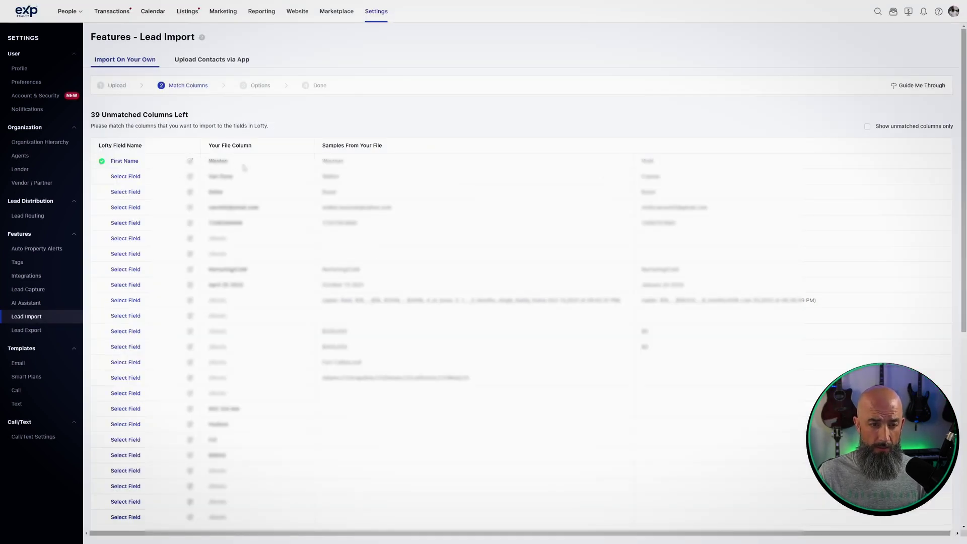
{"action": "left_click", "coordinate": [126, 177]}
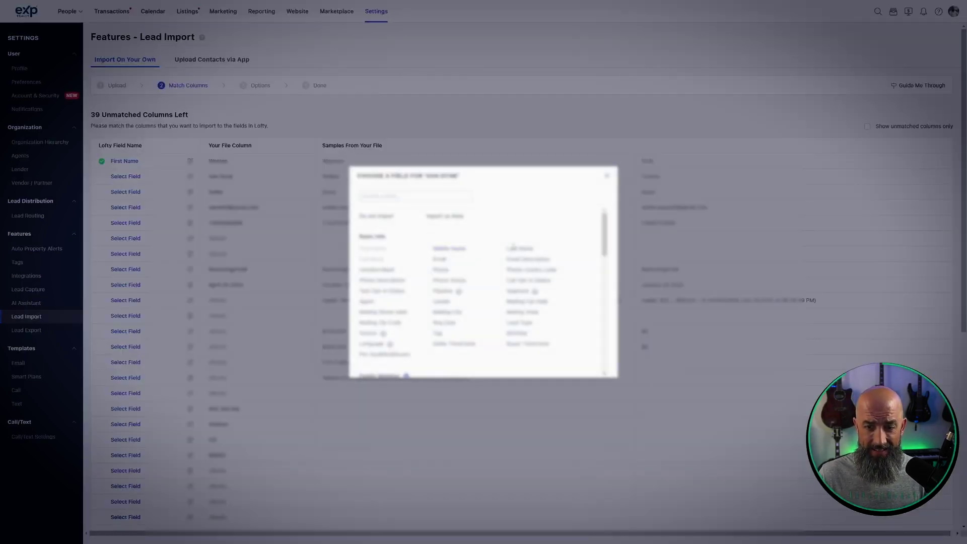
{"action": "left_click", "coordinate": [515, 249]}
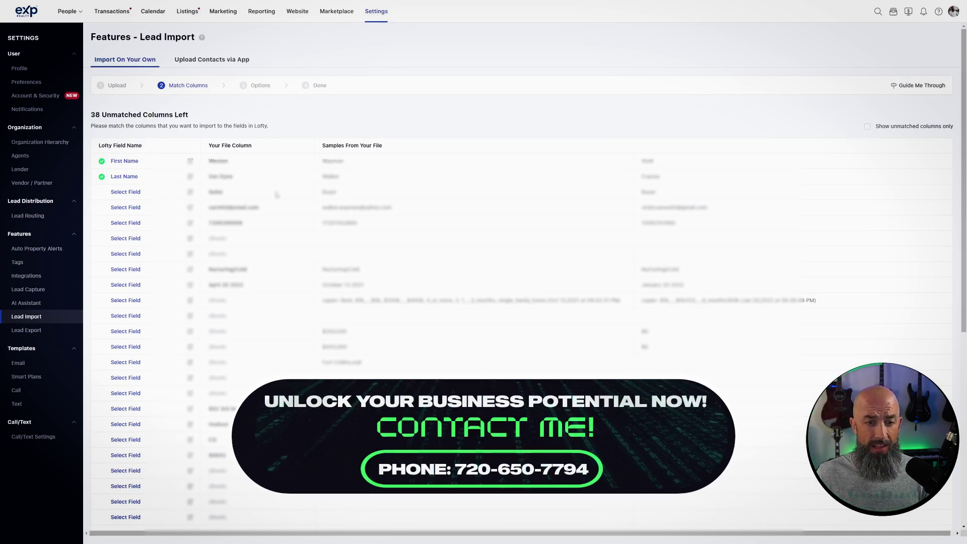
Step: Match the Seller, email and phone columns to Lead Type, Email and Phone
{"action": "left_click", "coordinate": [132, 191]}
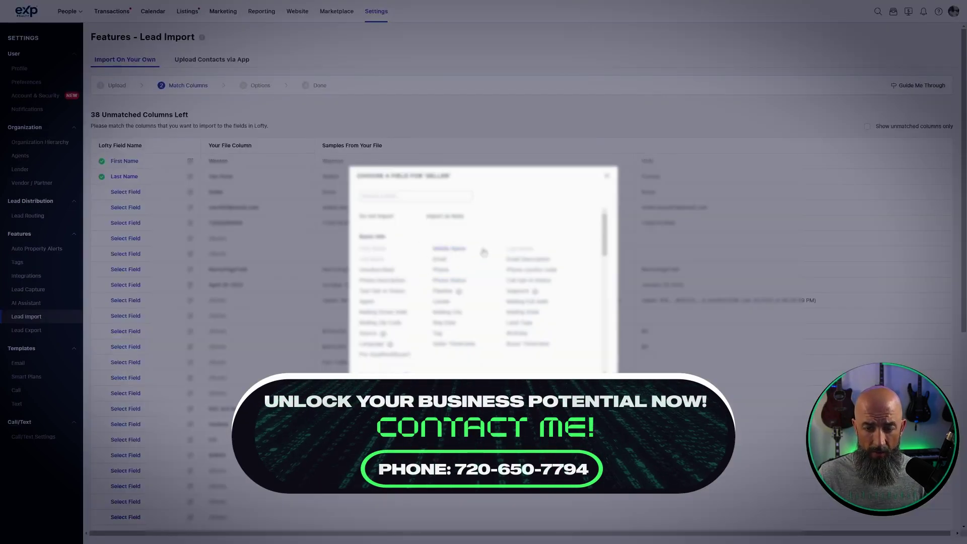
{"action": "left_click", "coordinate": [522, 325]}
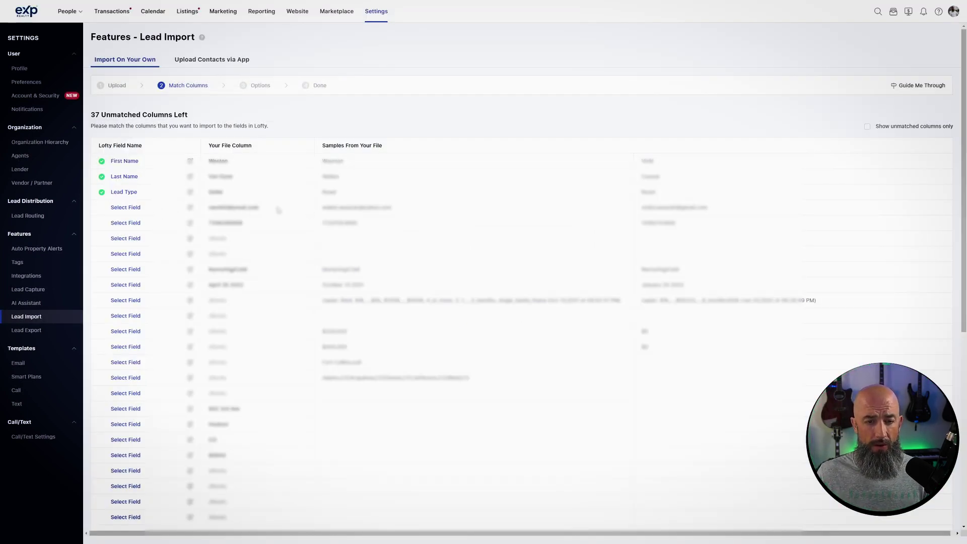
{"action": "left_click", "coordinate": [126, 208]}
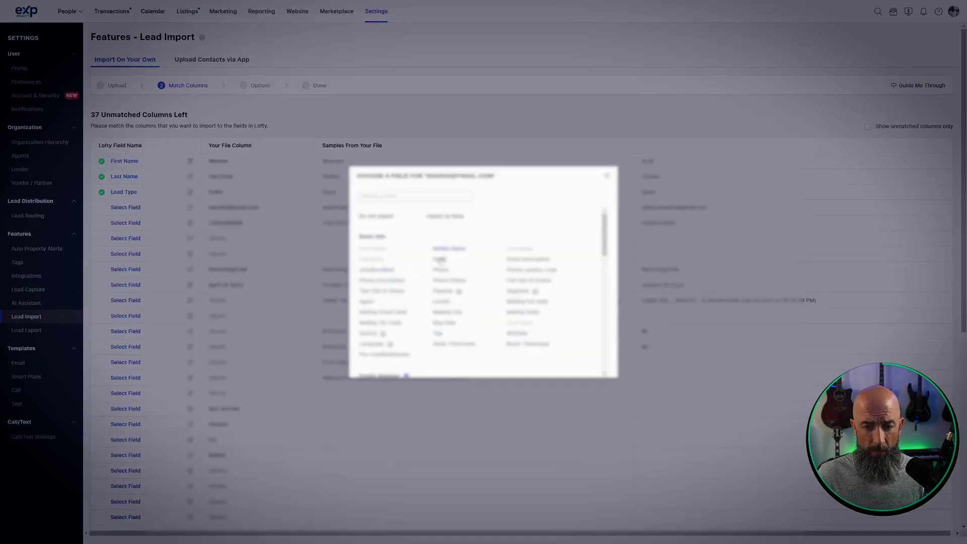
{"action": "left_click", "coordinate": [438, 259]}
{"action": "left_click", "coordinate": [134, 224]}
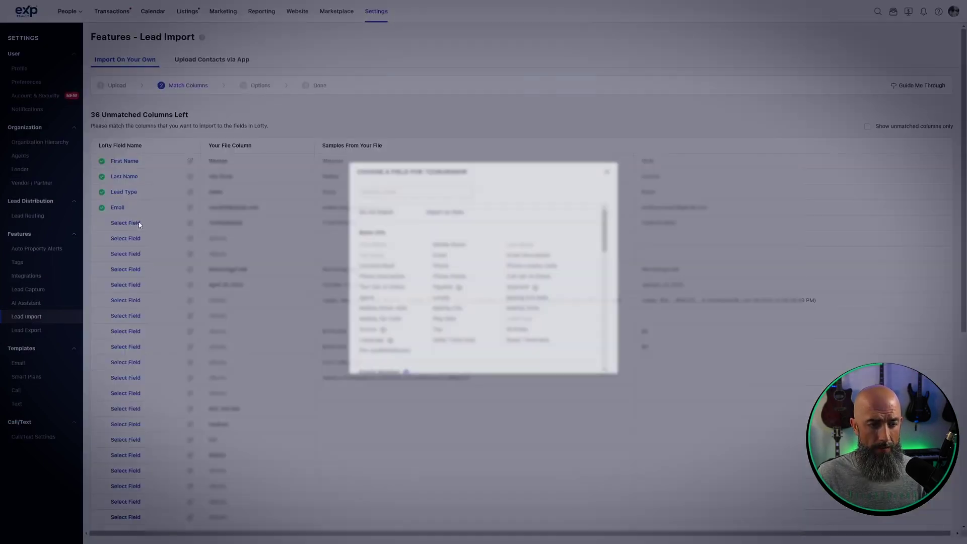
{"action": "left_click", "coordinate": [440, 271]}
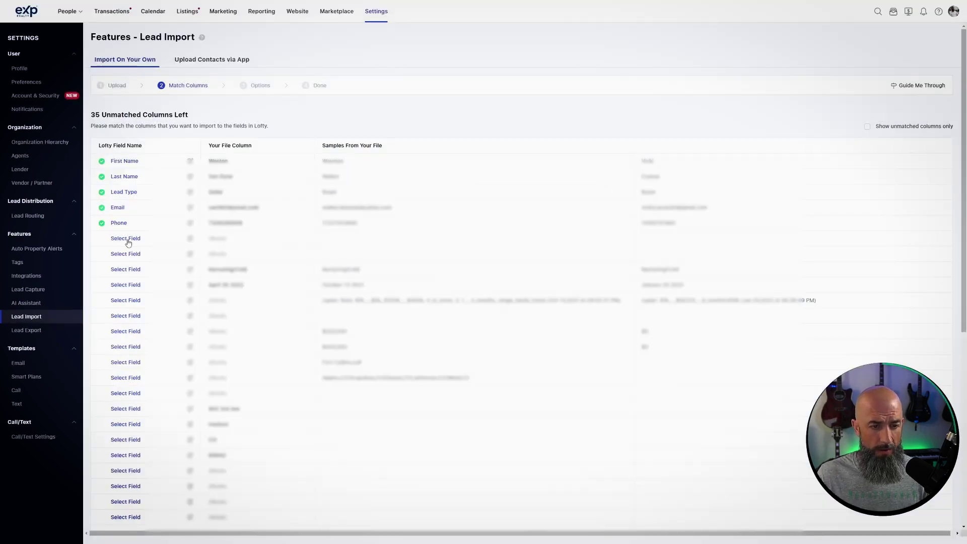
Step: Match the nurture-status column to Pipeline and the date column to Reg Date
{"action": "left_click", "coordinate": [135, 274]}
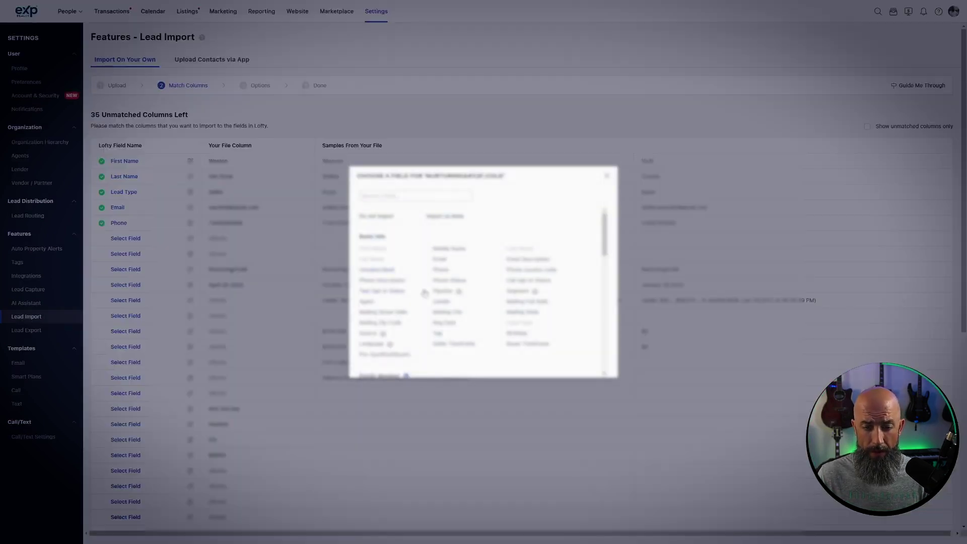
{"action": "left_click", "coordinate": [443, 294]}
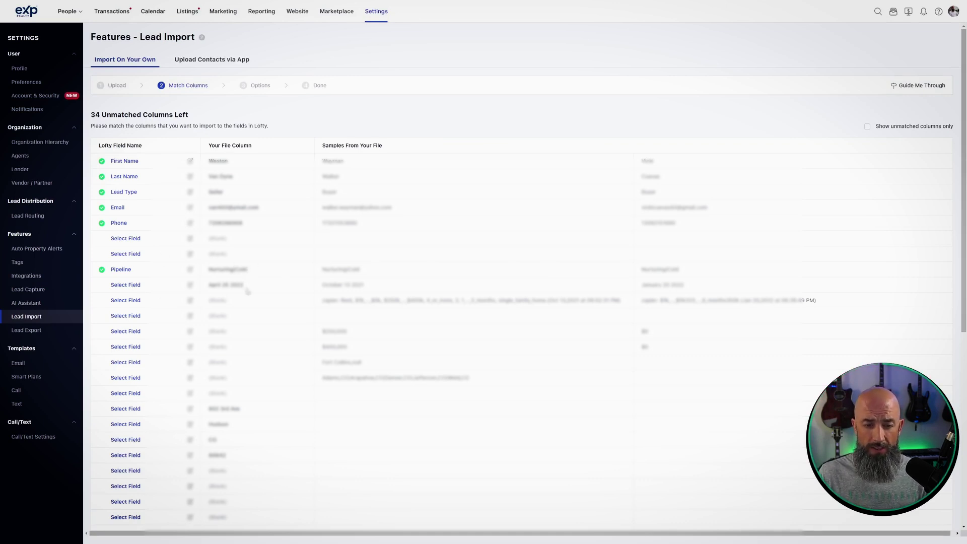
{"action": "left_click", "coordinate": [133, 285]}
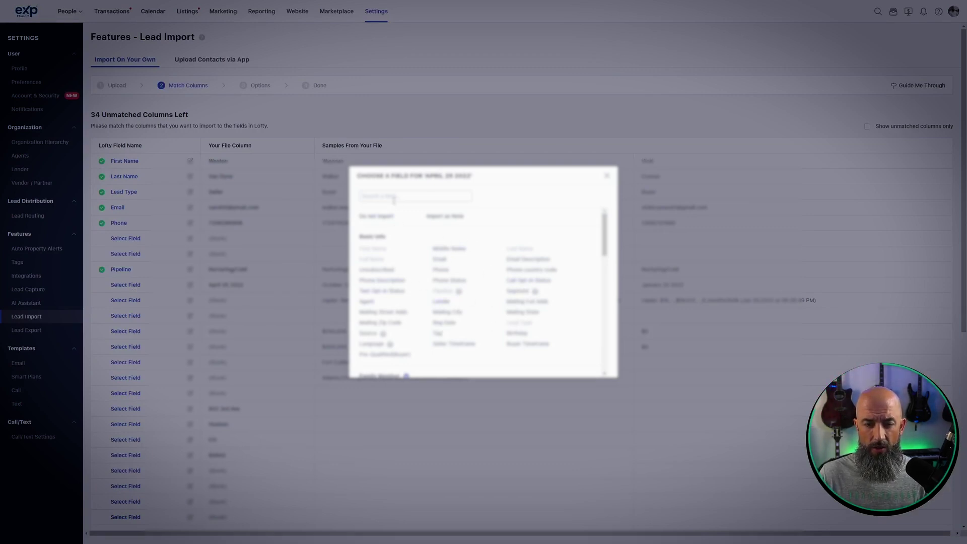
{"action": "left_click", "coordinate": [443, 323]}
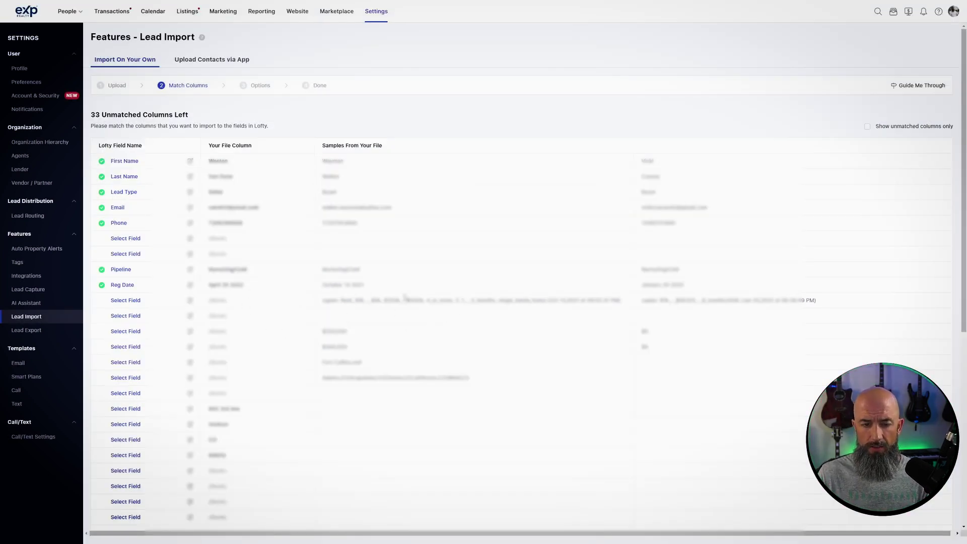
{"action": "left_click_drag", "start_coordinate": [223, 300], "coordinate": [208, 301]}
{"action": "left_click_drag", "start_coordinate": [343, 300], "coordinate": [614, 301]}
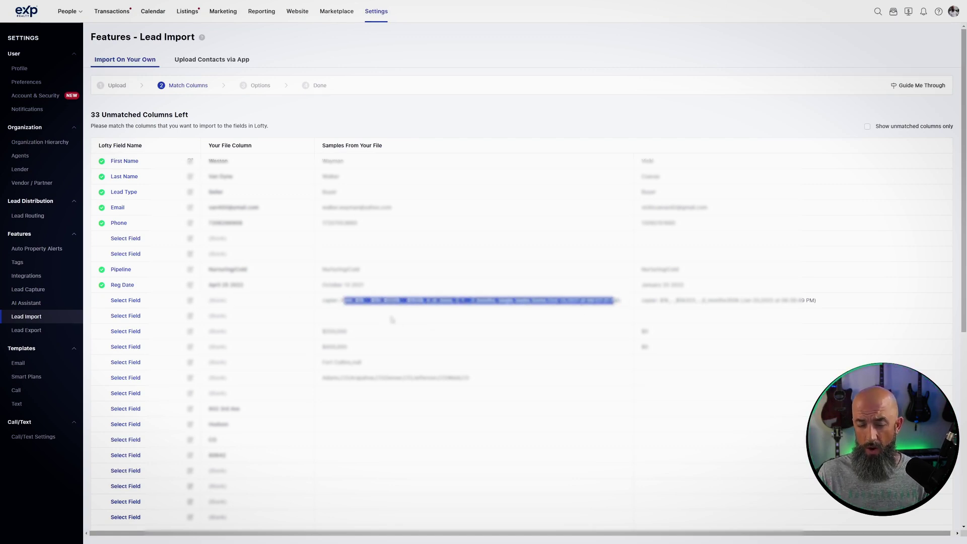
{"action": "left_click", "coordinate": [431, 297]}
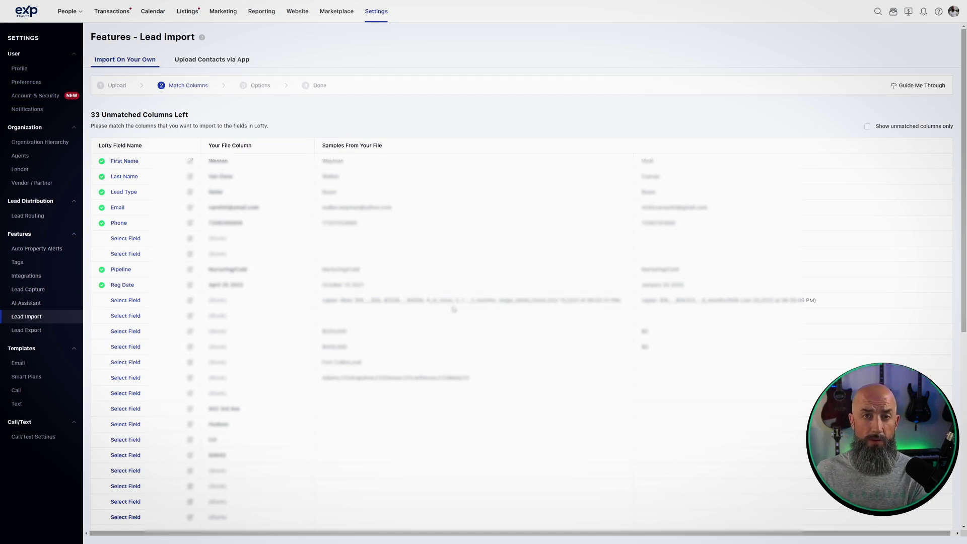
Step: Import the three unmatched columns below Reg Date as notes
{"action": "left_click", "coordinate": [124, 302]}
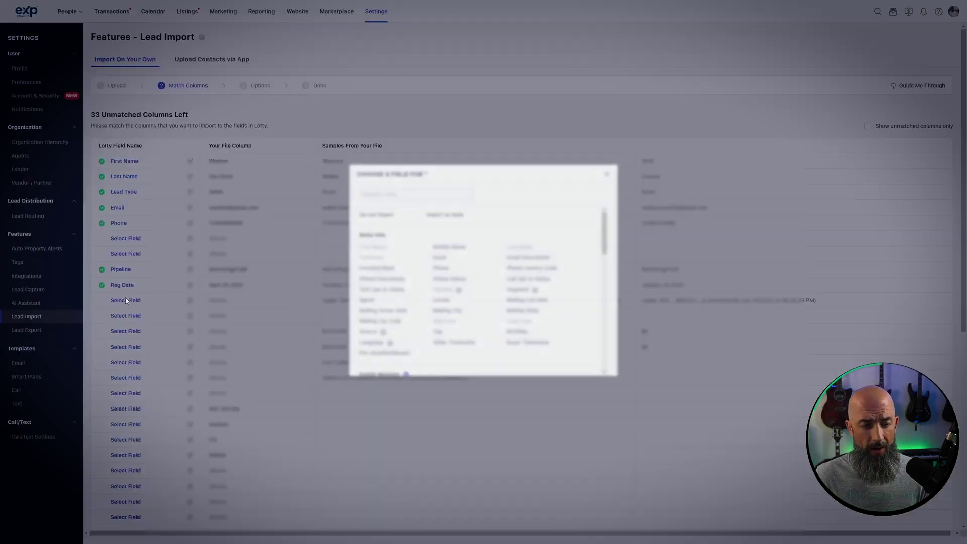
{"action": "left_click", "coordinate": [457, 218]}
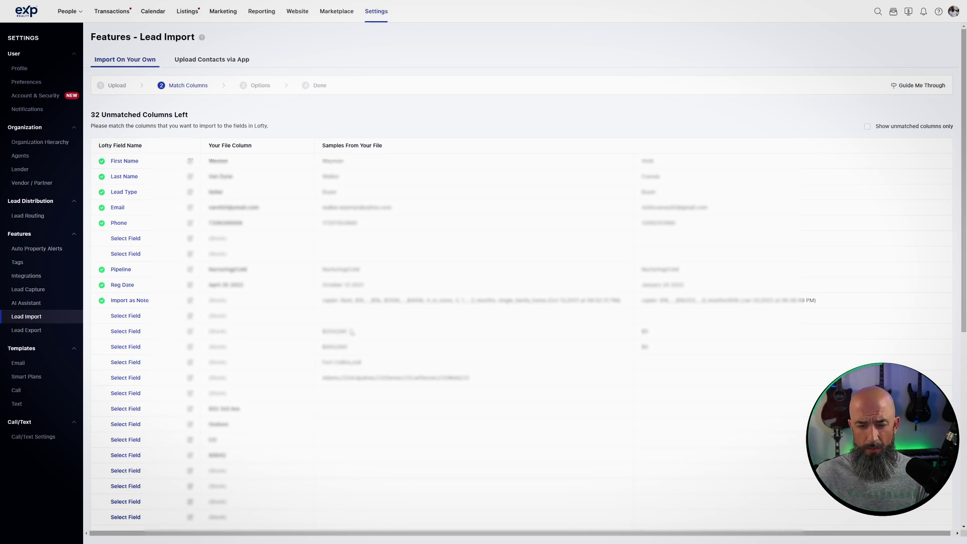
{"action": "scroll", "coordinate": [328, 343], "scroll_direction": "down", "scroll_amount": 1}
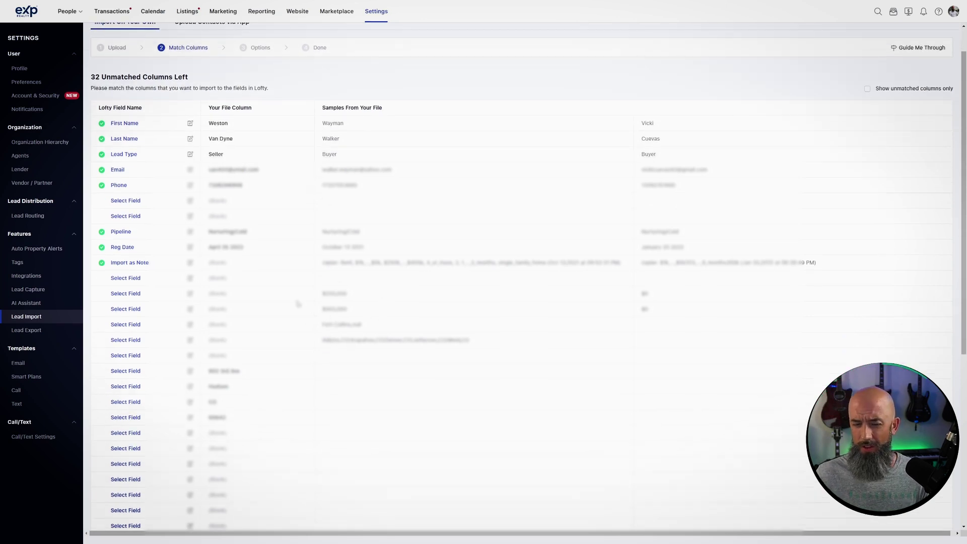
{"action": "left_click", "coordinate": [132, 294]}
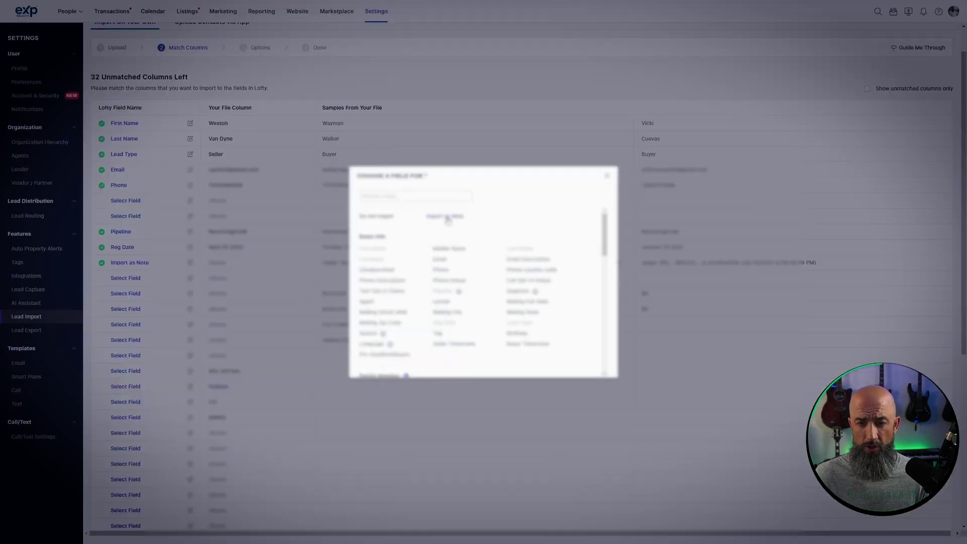
{"action": "left_click", "coordinate": [446, 216]}
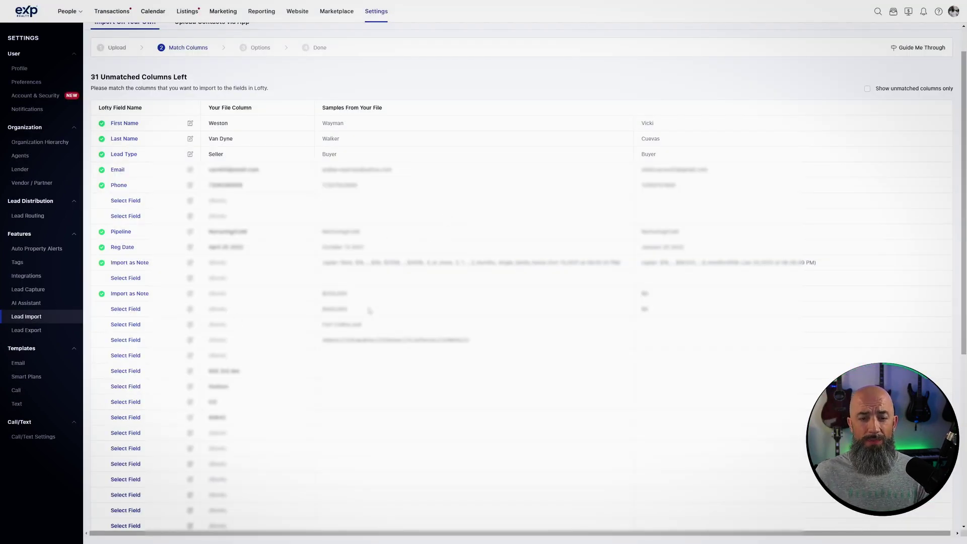
{"action": "left_click", "coordinate": [130, 311]}
{"action": "left_click", "coordinate": [445, 218]}
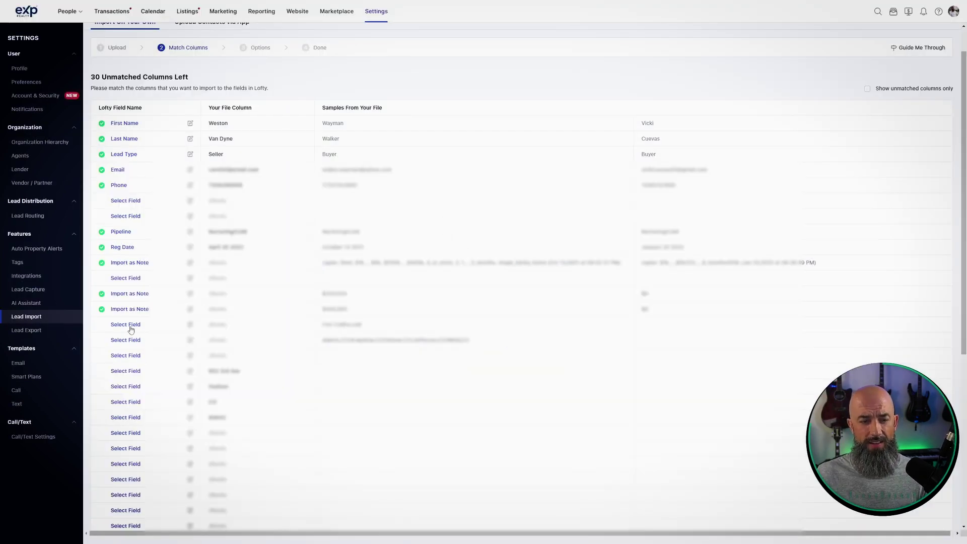
Step: Match the city column to Inquired City(Inquiries) by searching 'ci'
{"action": "left_click", "coordinate": [128, 324]}
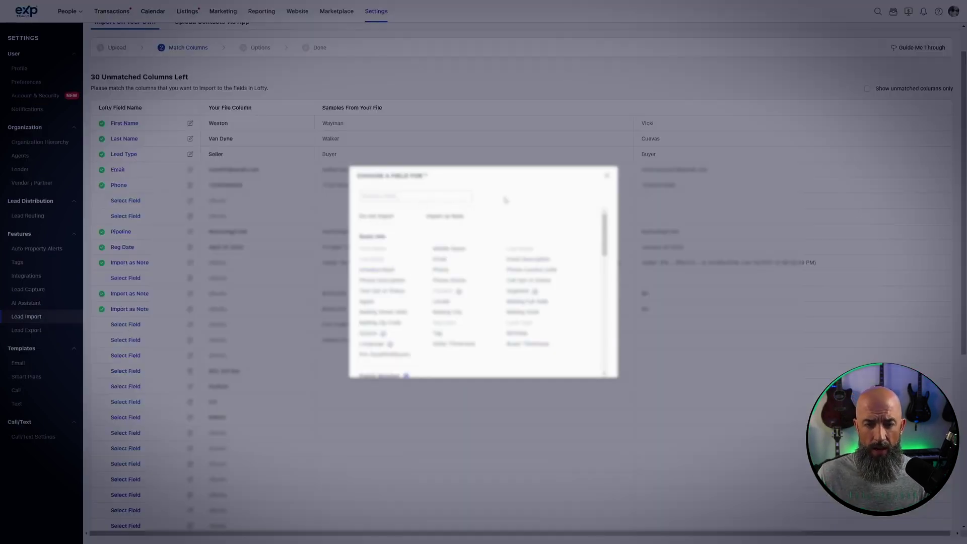
{"action": "left_click", "coordinate": [607, 176]}
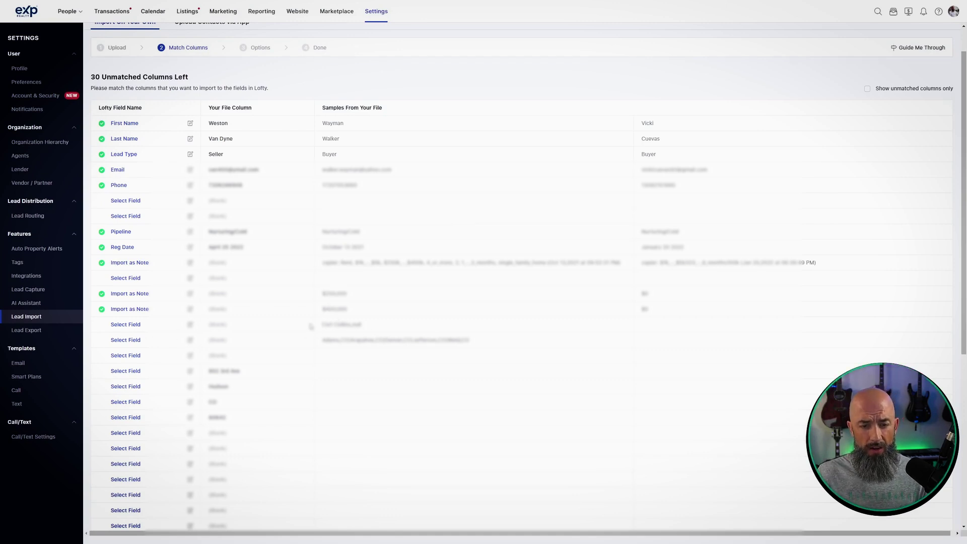
{"action": "left_click_drag", "start_coordinate": [323, 324], "coordinate": [347, 325]}
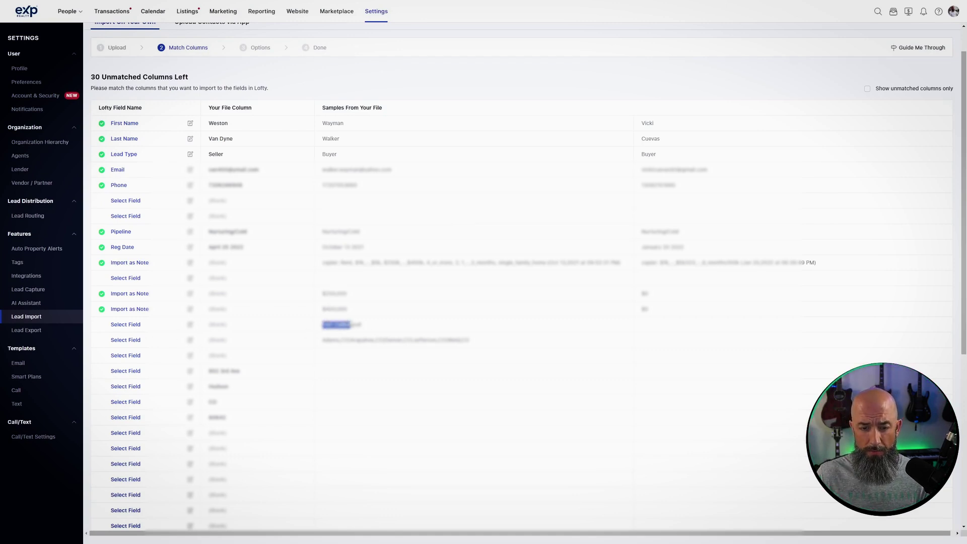
{"action": "left_click", "coordinate": [126, 325]}
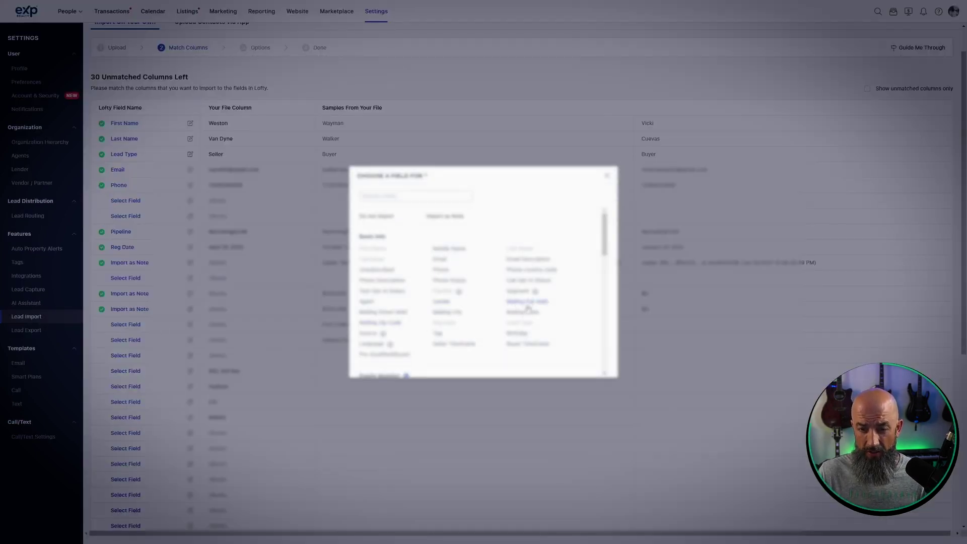
{"action": "left_click", "coordinate": [417, 201]}
{"action": "type", "text": "city"}
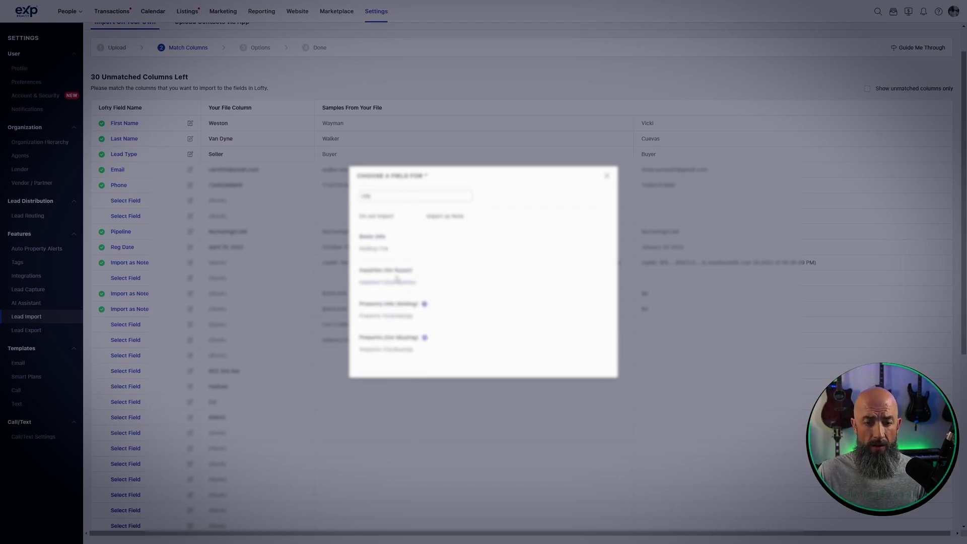
{"action": "left_click", "coordinate": [383, 284]}
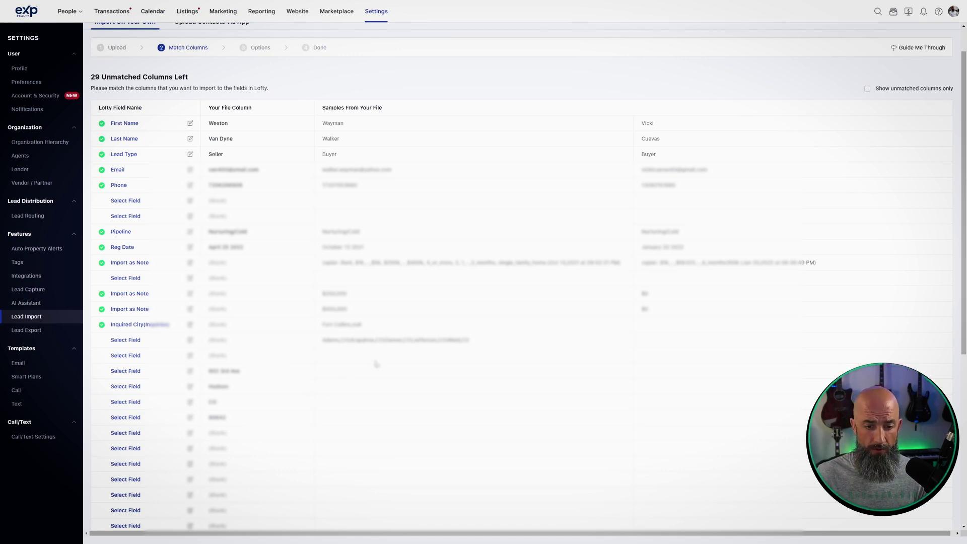
Step: Import the county list column as a note
{"action": "scroll", "coordinate": [371, 357], "scroll_direction": "down", "scroll_amount": 1}
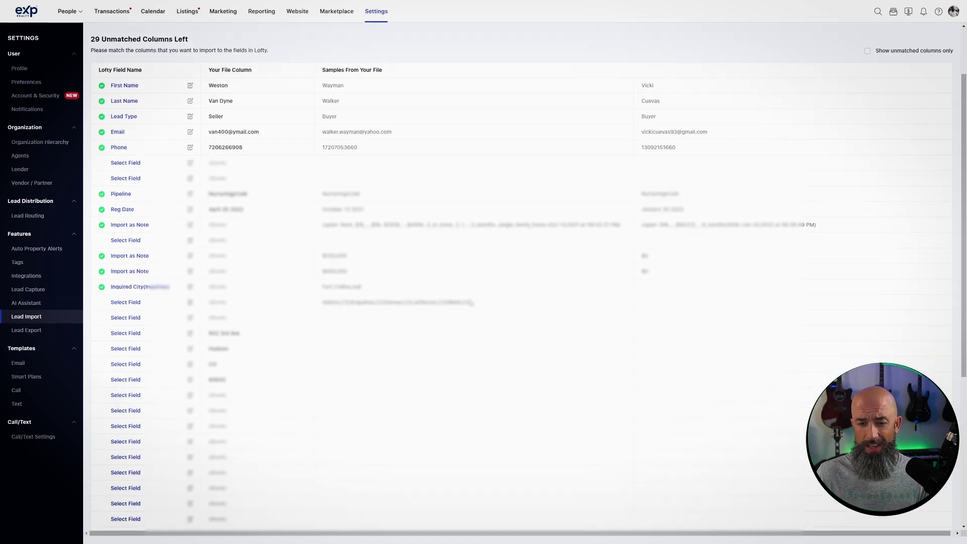
{"action": "left_click", "coordinate": [126, 303]}
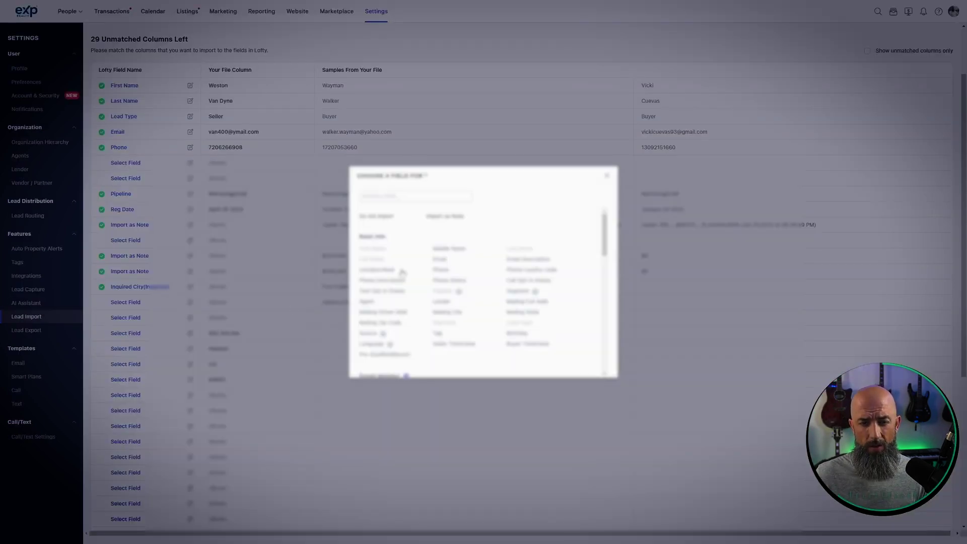
{"action": "left_click", "coordinate": [460, 217]}
{"action": "scroll", "coordinate": [343, 328], "scroll_direction": "down", "scroll_amount": 1}
{"action": "scroll", "coordinate": [342, 329], "scroll_direction": "down", "scroll_amount": 6}
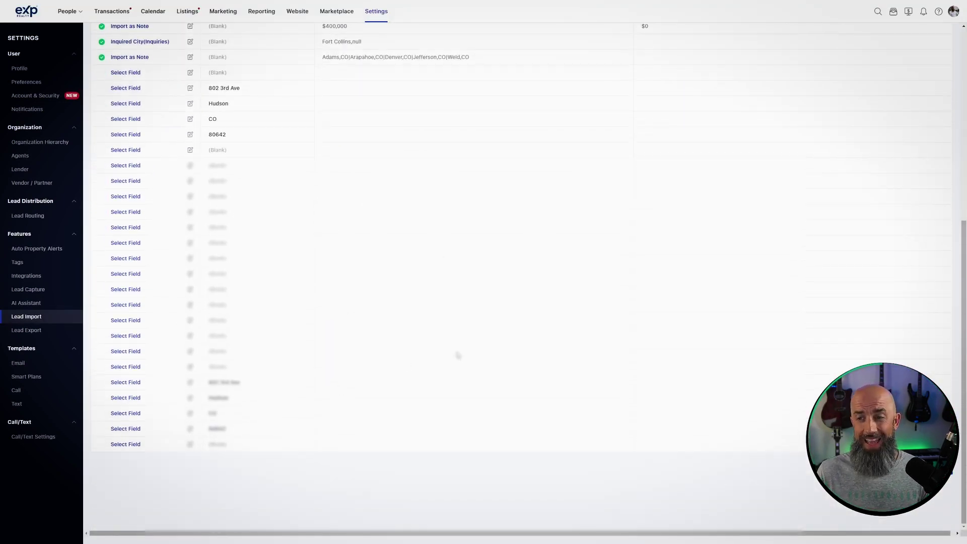
Step: Continue past Match Columns, confirming that 28 columns stay unimported
{"action": "scroll", "coordinate": [464, 358], "scroll_direction": "up", "scroll_amount": 7}
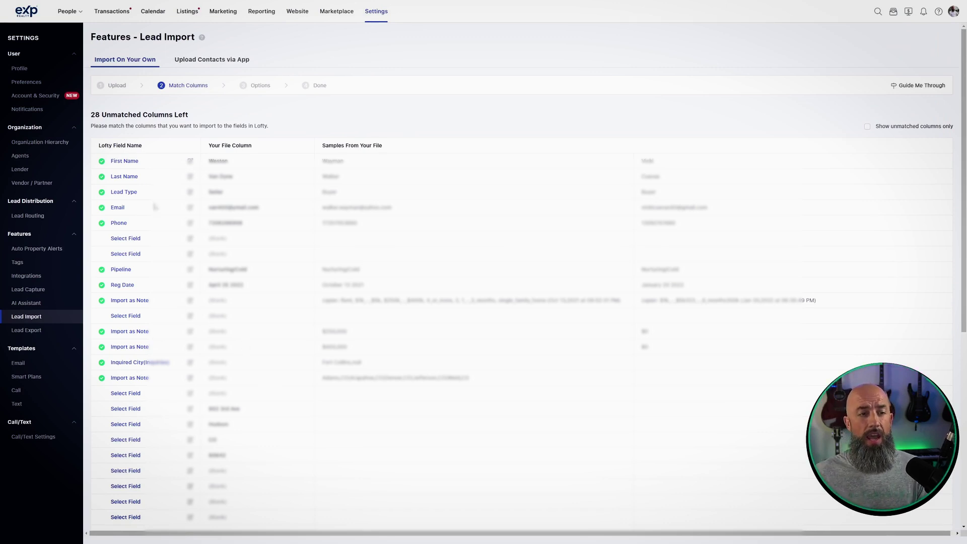
{"action": "scroll", "coordinate": [446, 250], "scroll_direction": "down", "scroll_amount": 6}
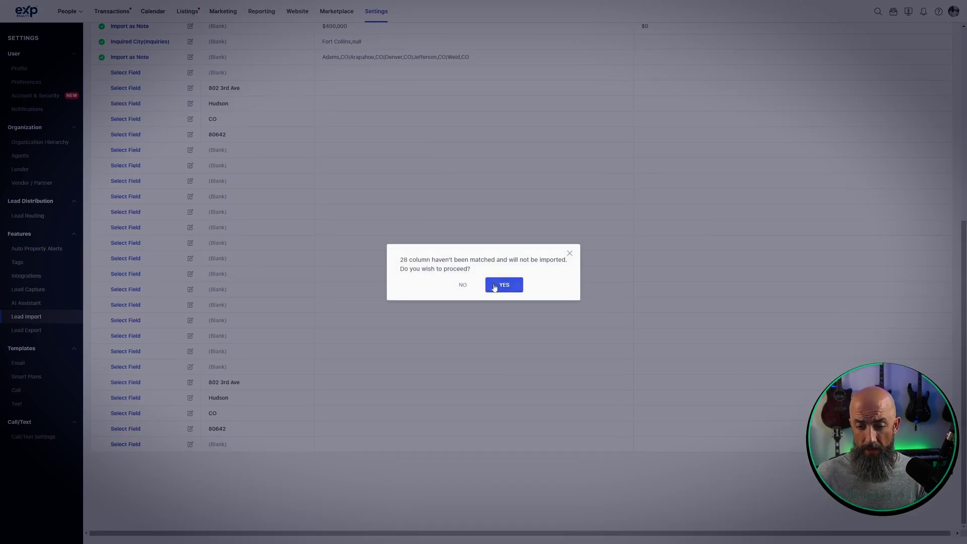
{"action": "left_click", "coordinate": [501, 287]}
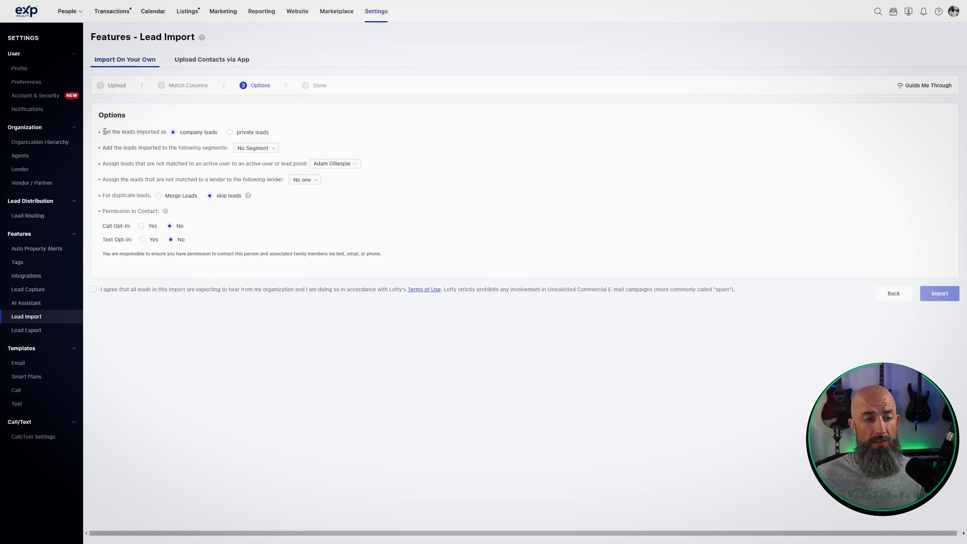
Step: Set the imported leads to private, keeping No Segment
{"action": "left_click_drag", "start_coordinate": [103, 131], "coordinate": [287, 130]}
{"action": "left_click", "coordinate": [287, 129]}
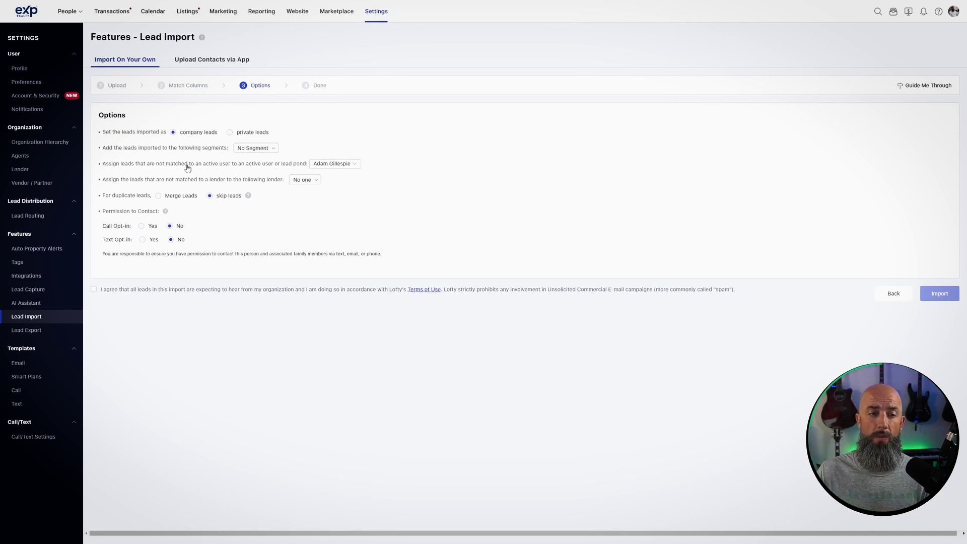
{"action": "left_click", "coordinate": [231, 134]}
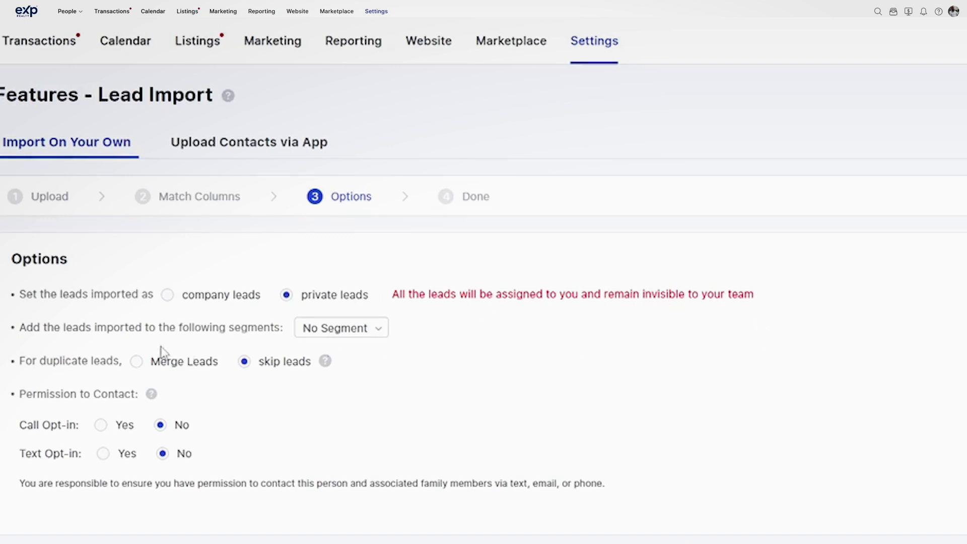
{"action": "left_click", "coordinate": [374, 330]}
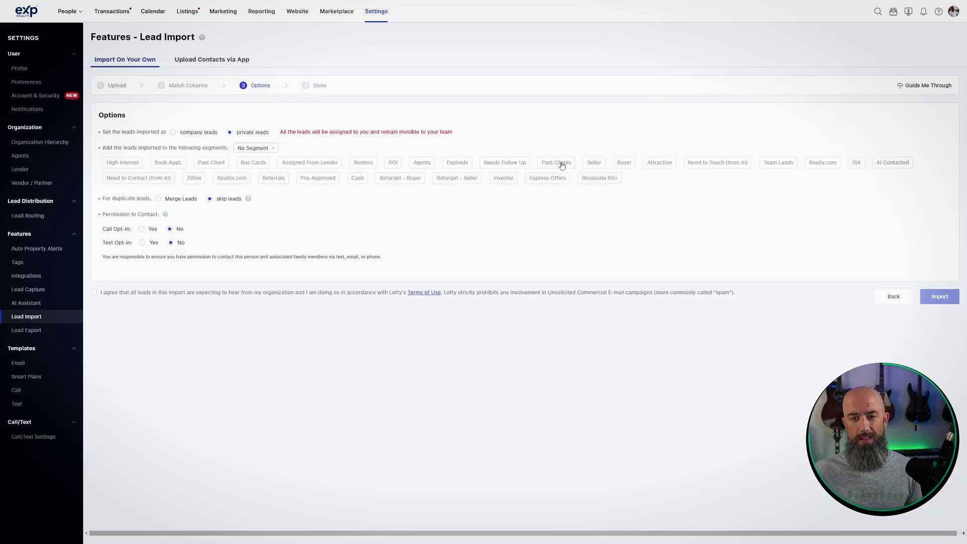
{"action": "left_click", "coordinate": [246, 149]}
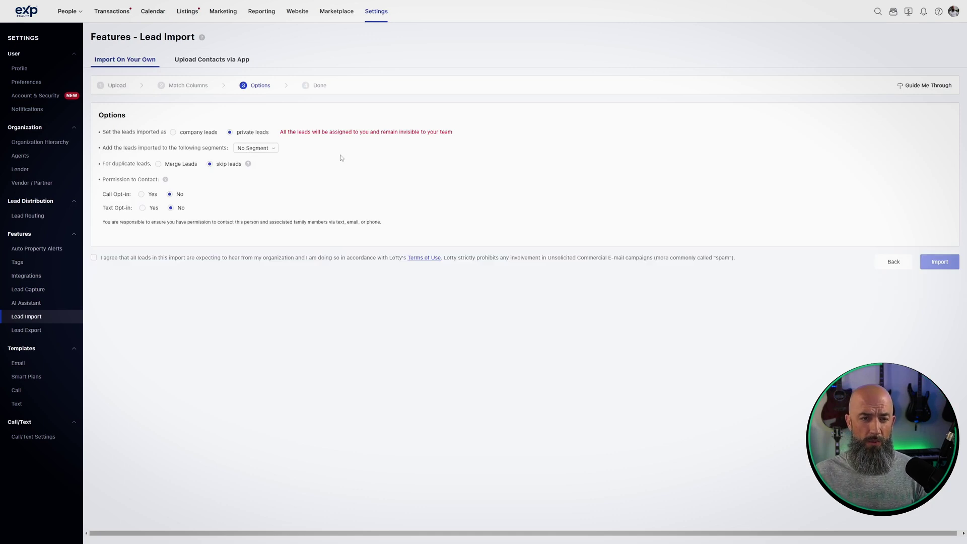
Step: Set Call and Text Opt-in to Yes and accept the import agreement
{"action": "left_click", "coordinate": [142, 208]}
{"action": "left_click", "coordinate": [141, 194]}
{"action": "left_click", "coordinate": [94, 259]}
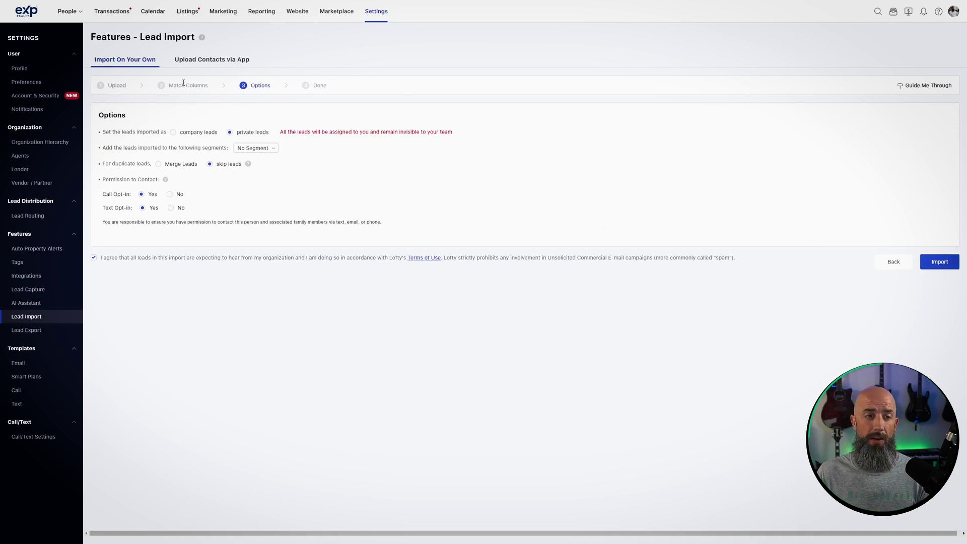
Step: Go back through Match Columns to the Upload step showing Import History
{"action": "left_click", "coordinate": [895, 263]}
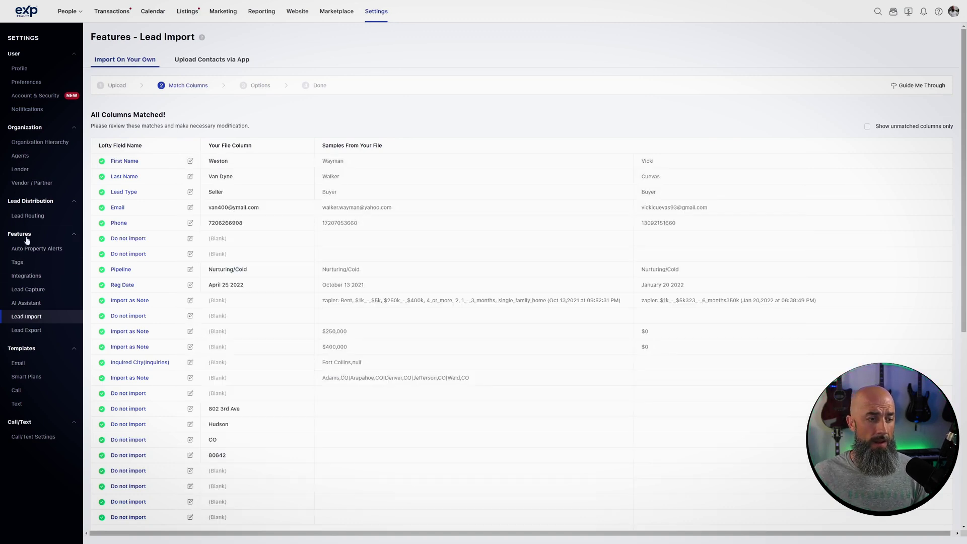
{"action": "left_click", "coordinate": [25, 317]}
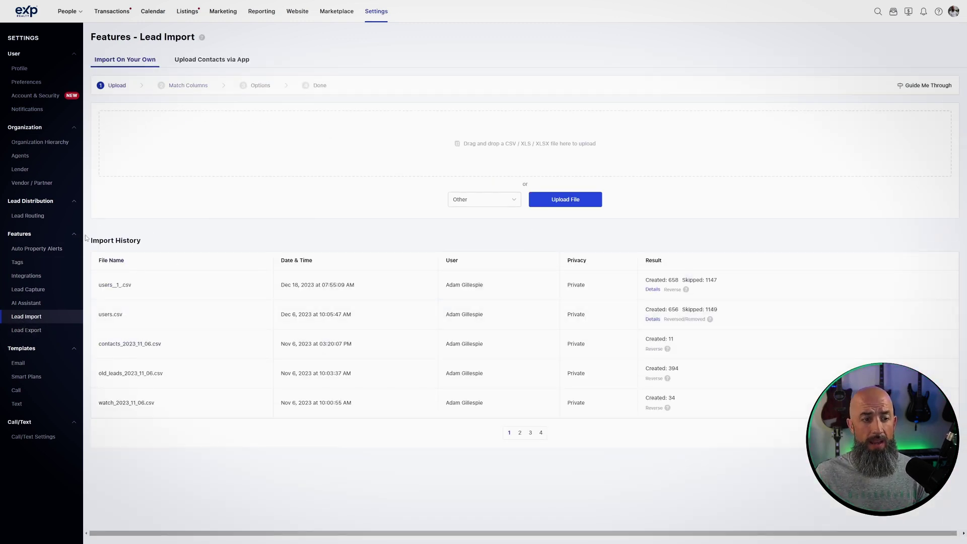
{"action": "left_click_drag", "start_coordinate": [92, 241], "coordinate": [156, 242]}
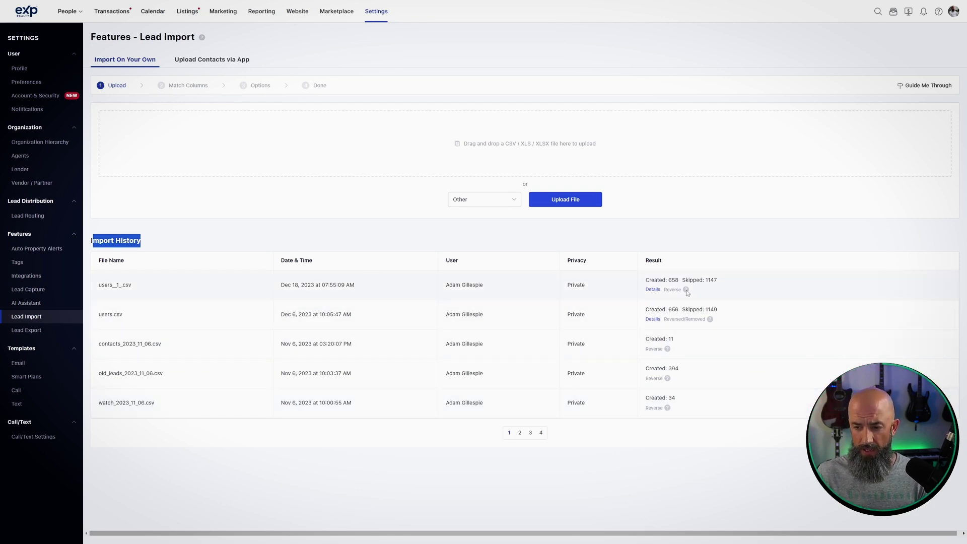
{"action": "mouse_move", "coordinate": [687, 292]}
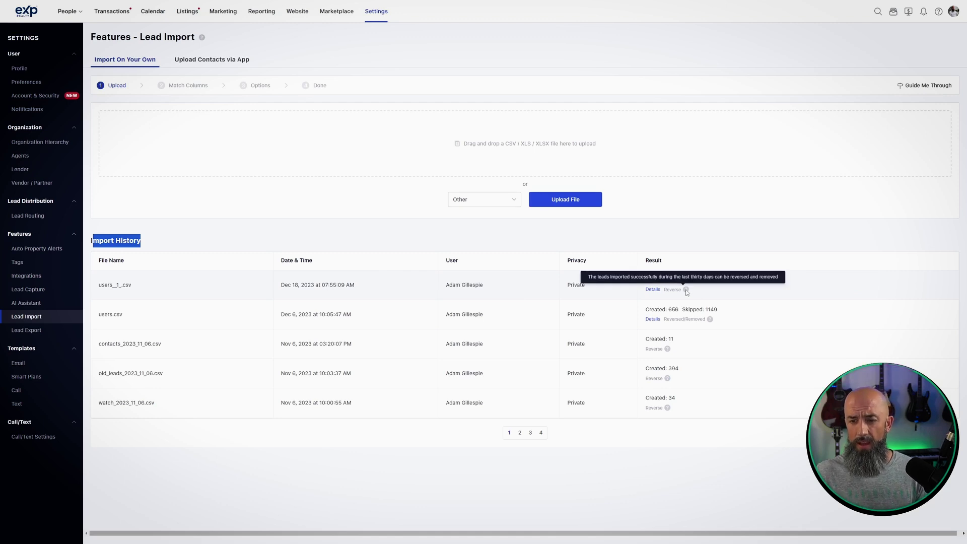